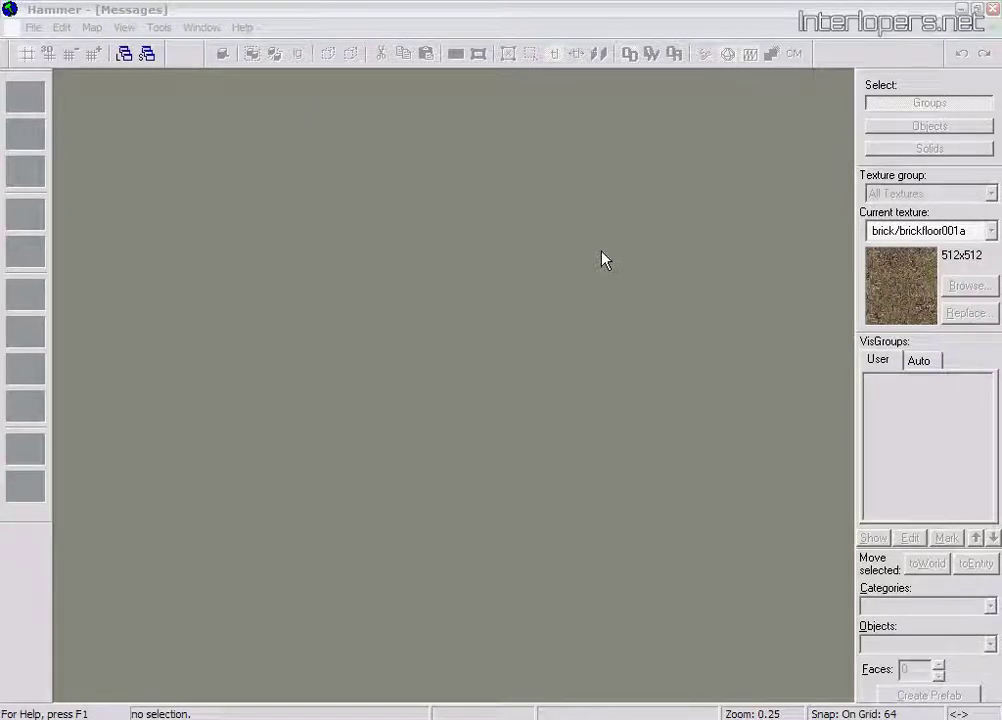
# Create a new, empty map and make its top view active.
pyautogui.click(120, 11)
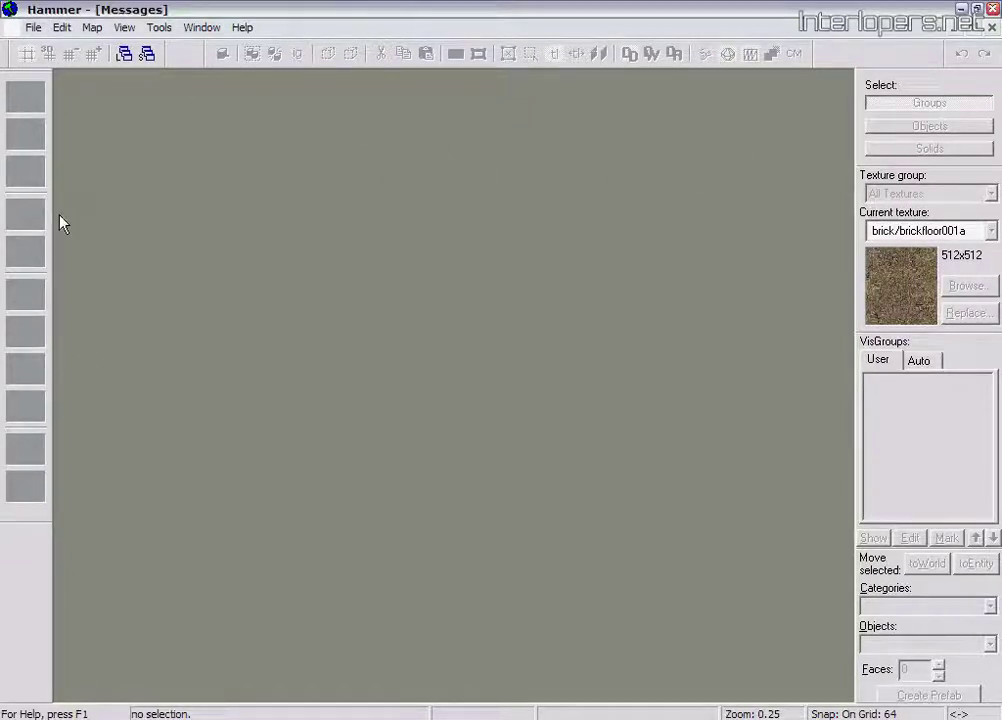
pyautogui.click(34, 27)
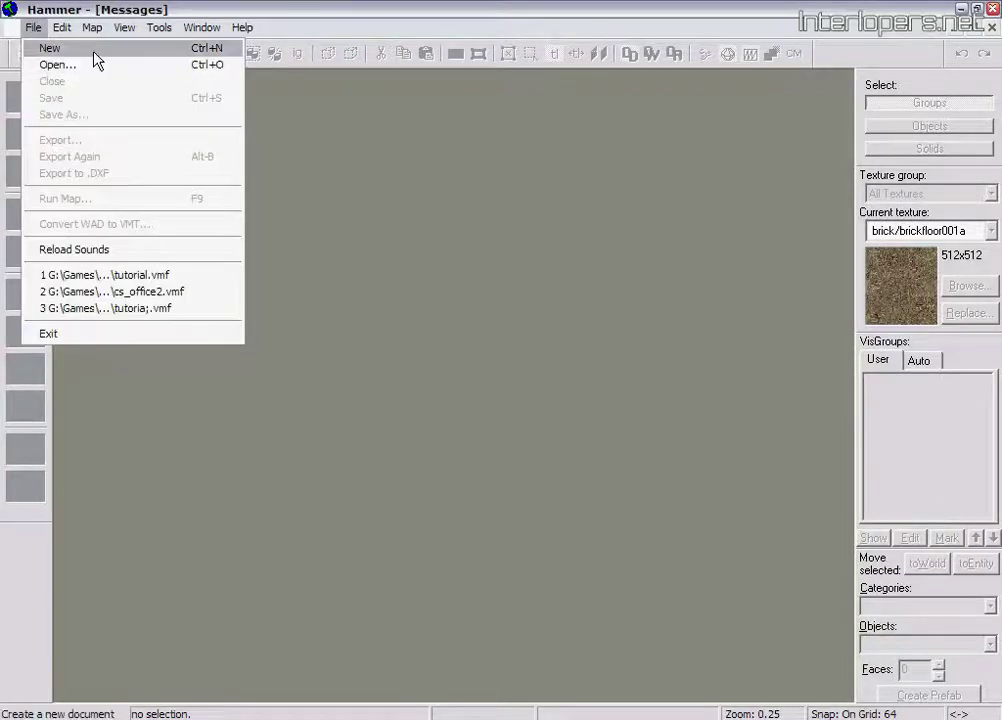
pyautogui.click(90, 50)
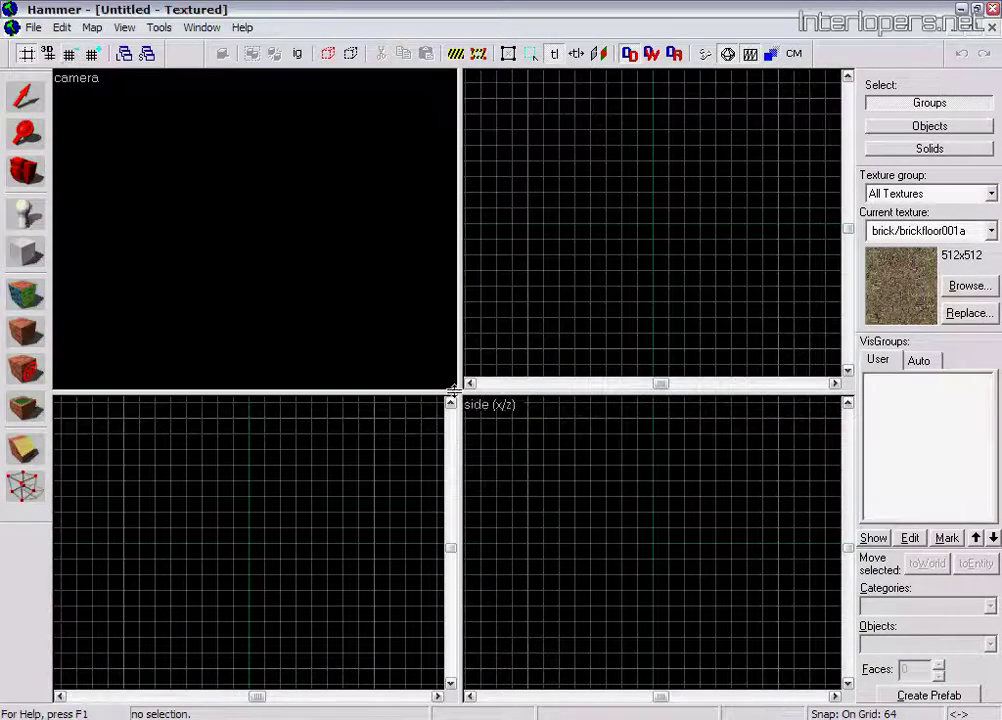
pyautogui.click(521, 308)
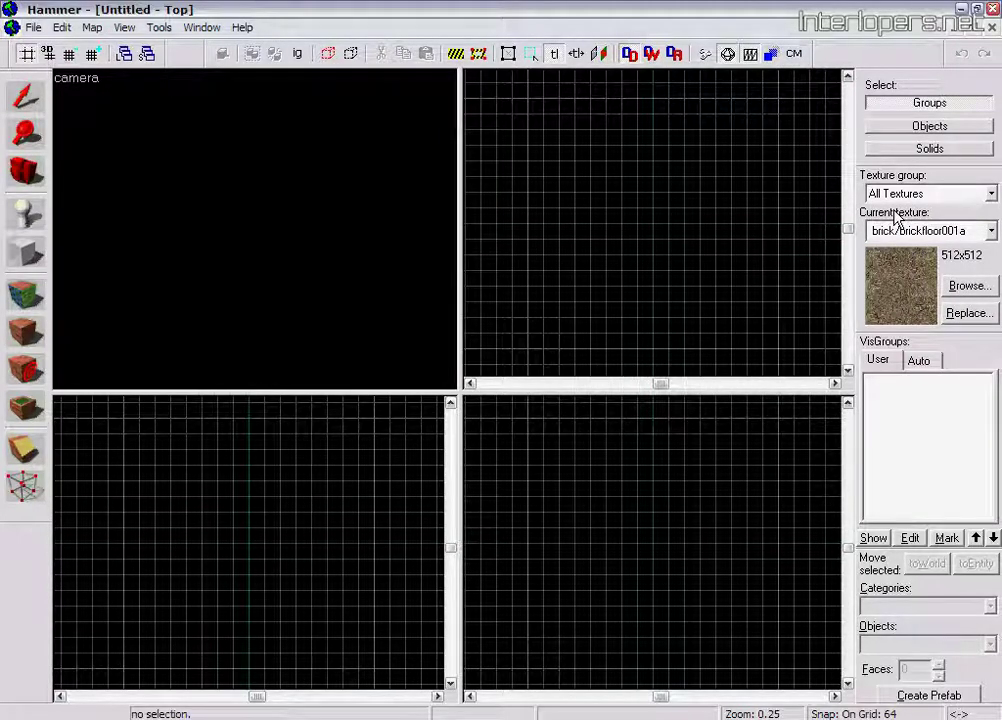
# Filter the texture browser by "dev" and make dev/dev_blendmeasure the current texture.
pyautogui.click(971, 289)
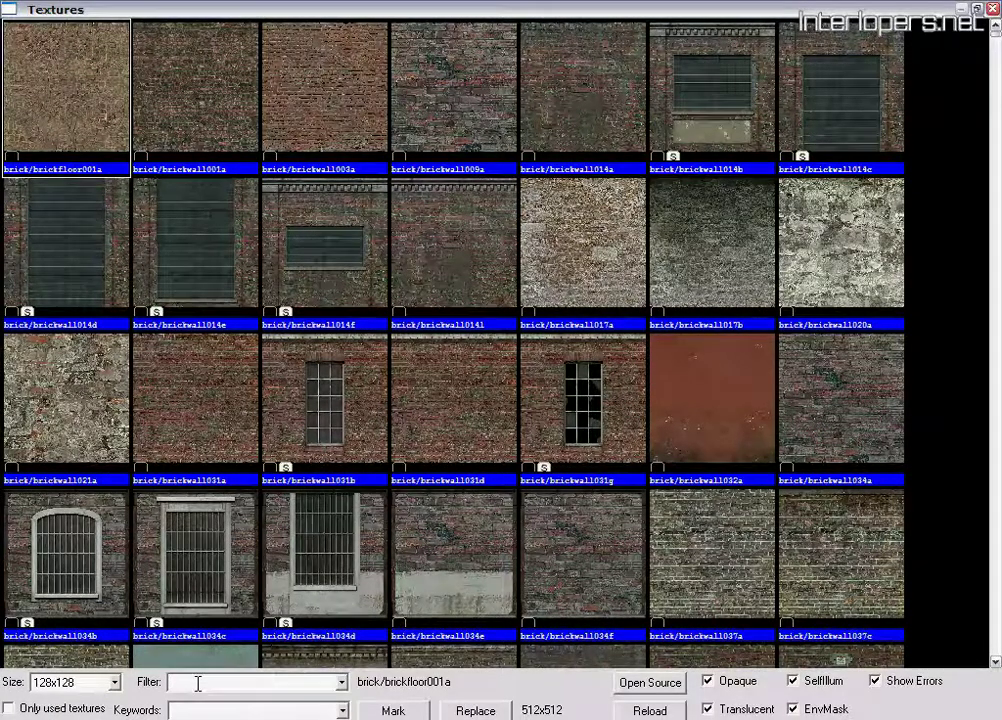
pyautogui.write('dev')
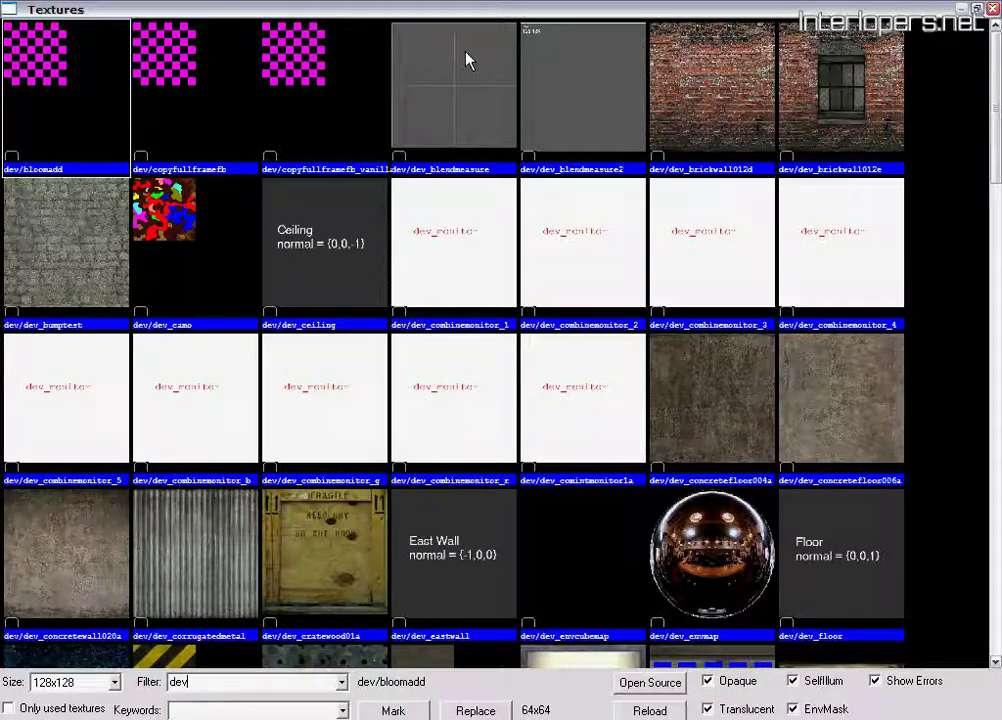
pyautogui.doubleClick(464, 83)
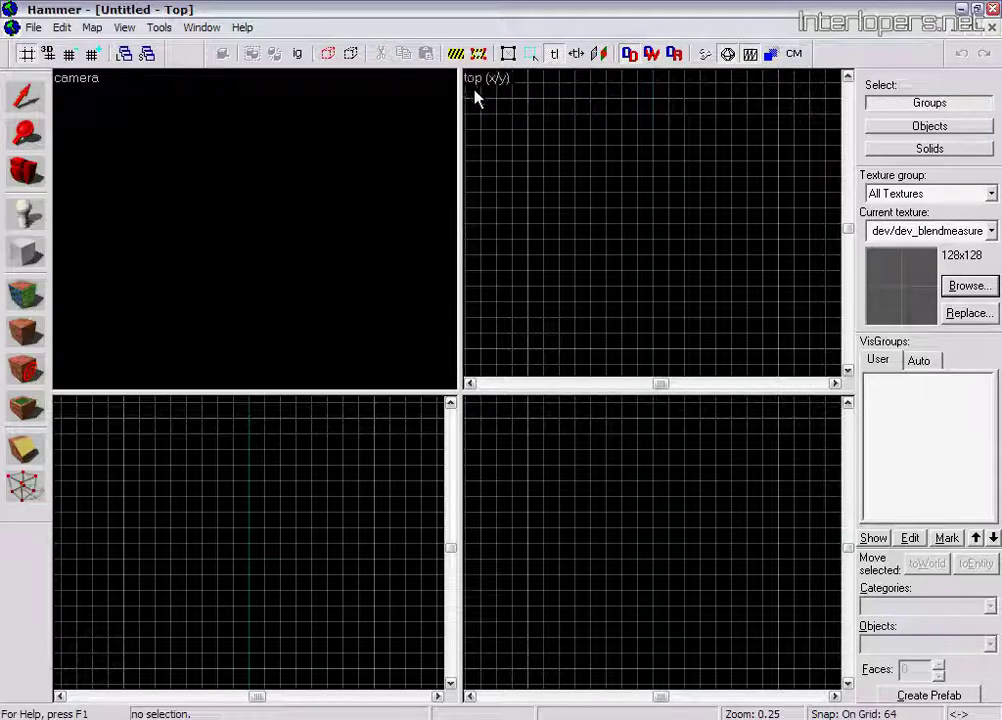
# Draw a 512 by 512 block outline in the top view, with one corner on the origin.
pyautogui.click(30, 266)
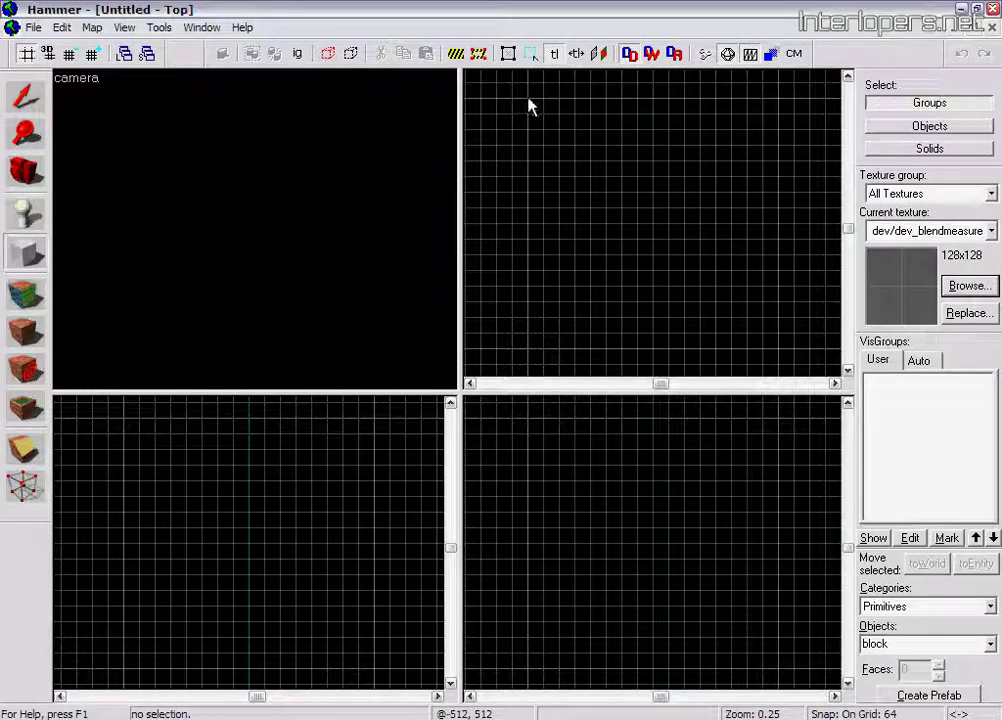
pyautogui.moveTo(530, 104); pyautogui.dragTo(655, 226)
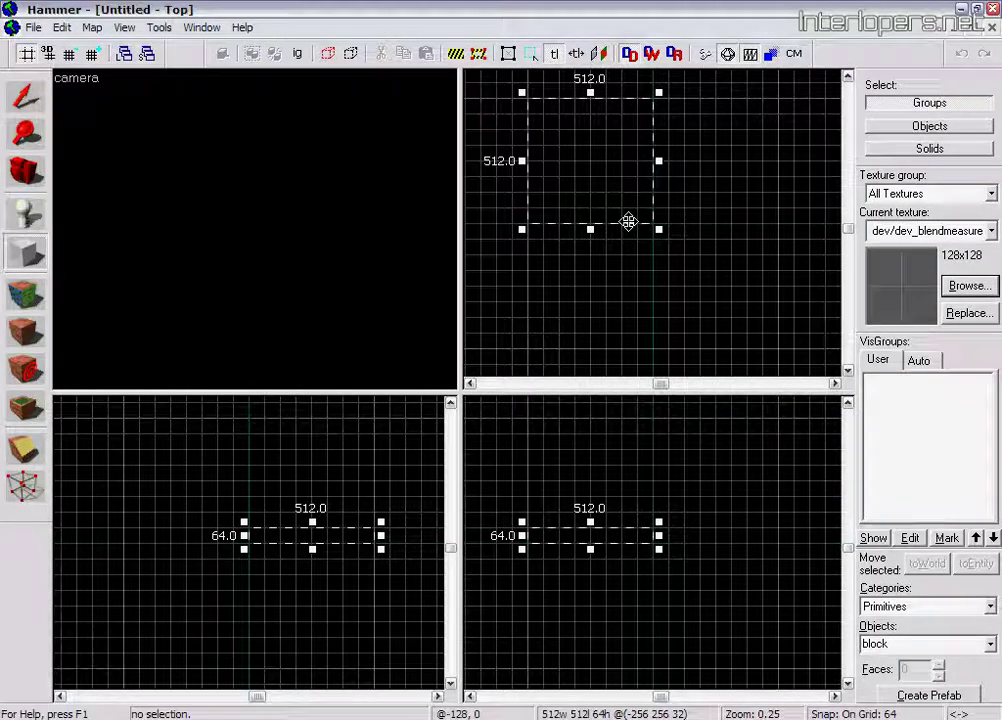
# Try several finer and coarser grid sizes and leave the snap grid at 32.
pyautogui.press('[')
pyautogui.press('[')
pyautogui.press('[')
pyautogui.press('[')
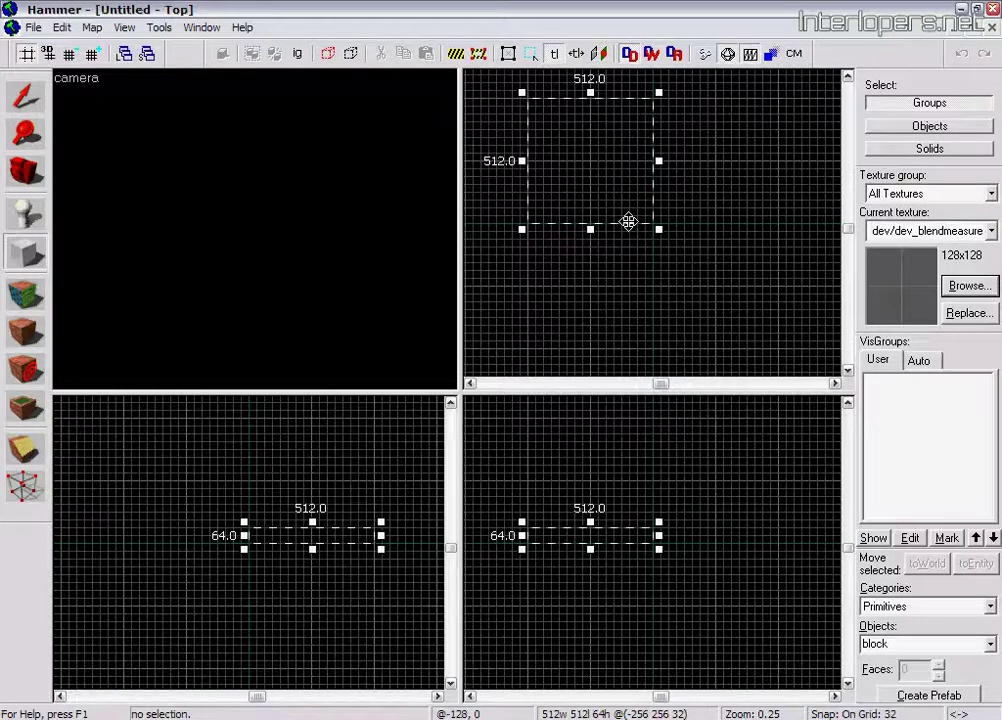
pyautogui.press(']')
pyautogui.press(']')
pyautogui.press(']')
pyautogui.press(']')
pyautogui.press(']')
pyautogui.press('[')
pyautogui.press('[')
pyautogui.press('[')
pyautogui.press('[')
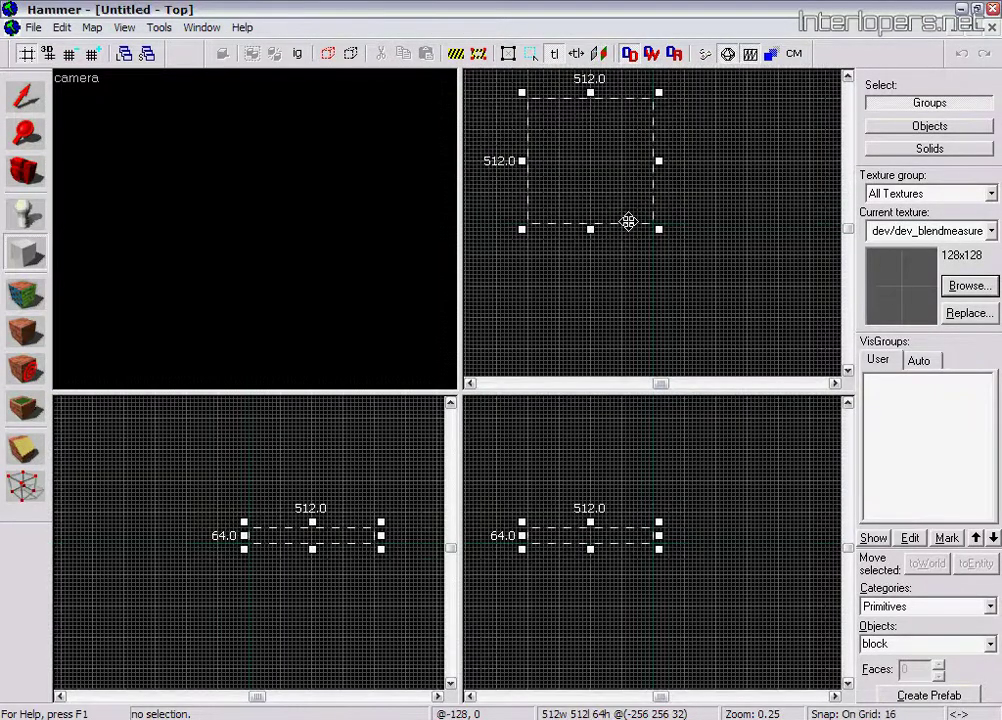
pyautogui.press(']')
pyautogui.press(']')
pyautogui.press(']')
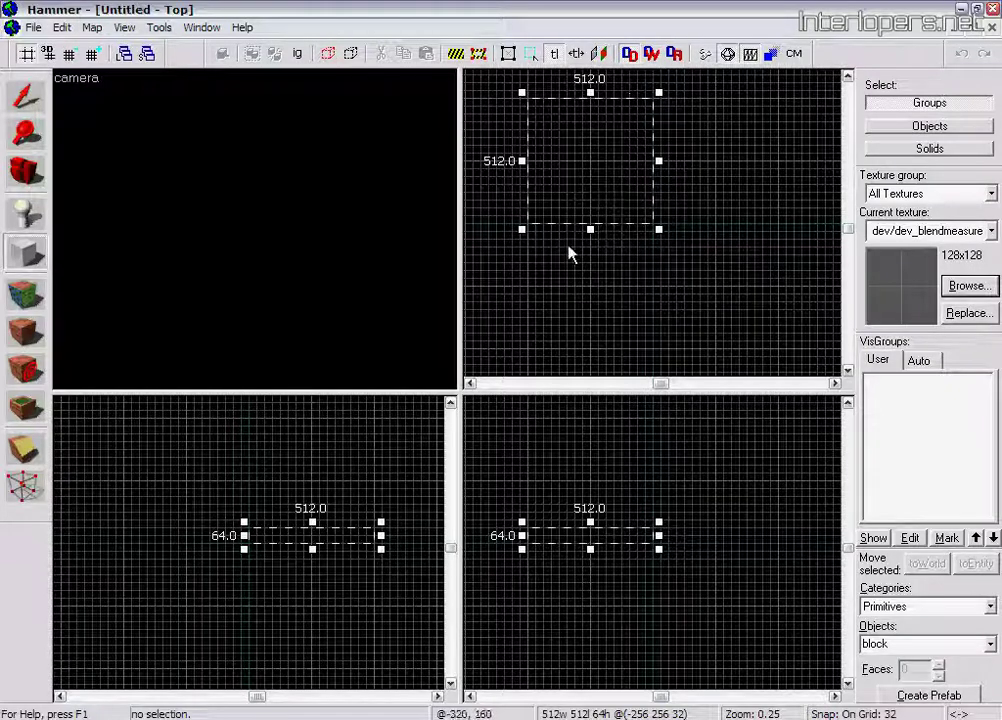
pyautogui.scroll(3, 555, 566)
pyautogui.scroll(2, 270, 538)
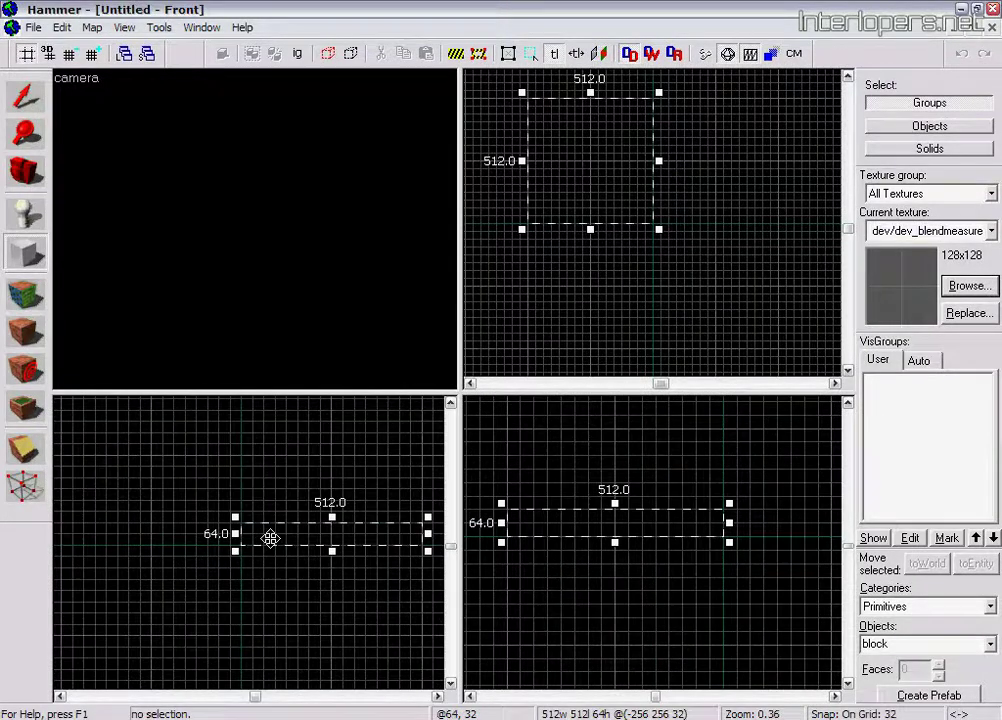
pyautogui.scroll(-2, 270, 538)
pyautogui.scroll(-3, 610, 544)
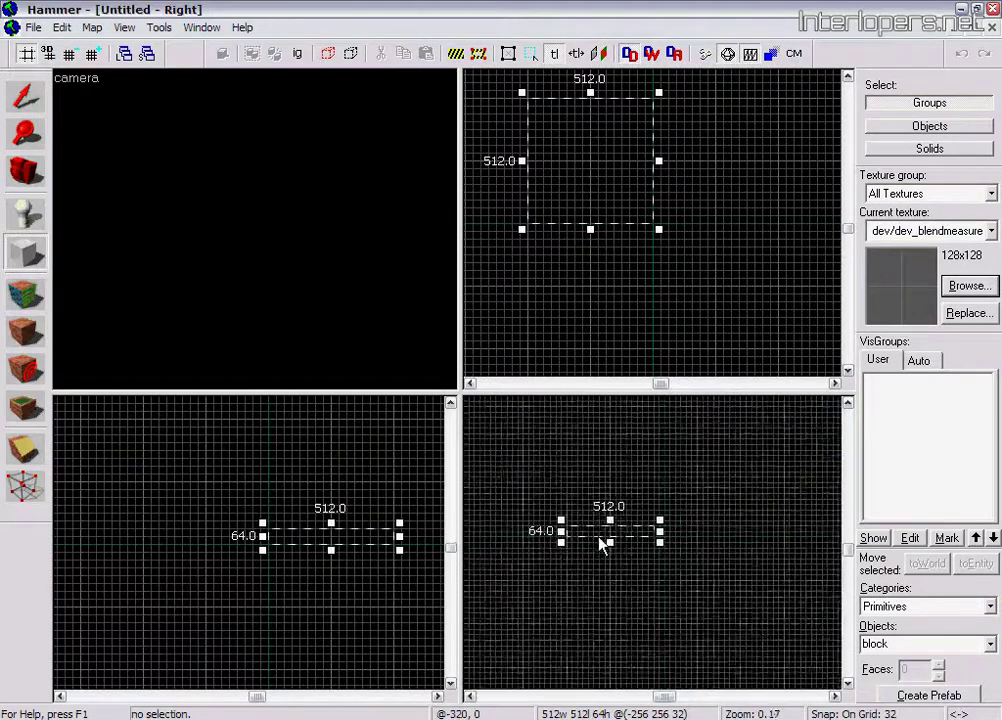
pyautogui.scroll(-1, 603, 543)
pyautogui.scroll(-2, 650, 260)
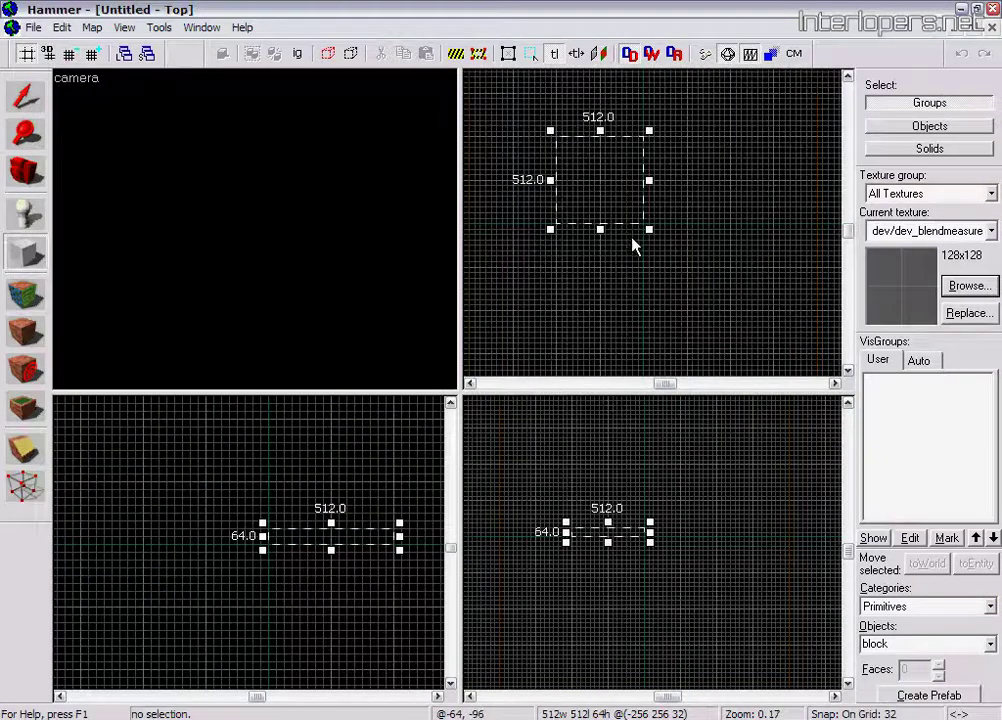
pyautogui.keyDown('ctrl'); pyautogui.scroll(3, 632, 226); pyautogui.keyUp('ctrl')
pyautogui.keyDown('ctrl'); pyautogui.scroll(-4, 632, 226); pyautogui.keyUp('ctrl')
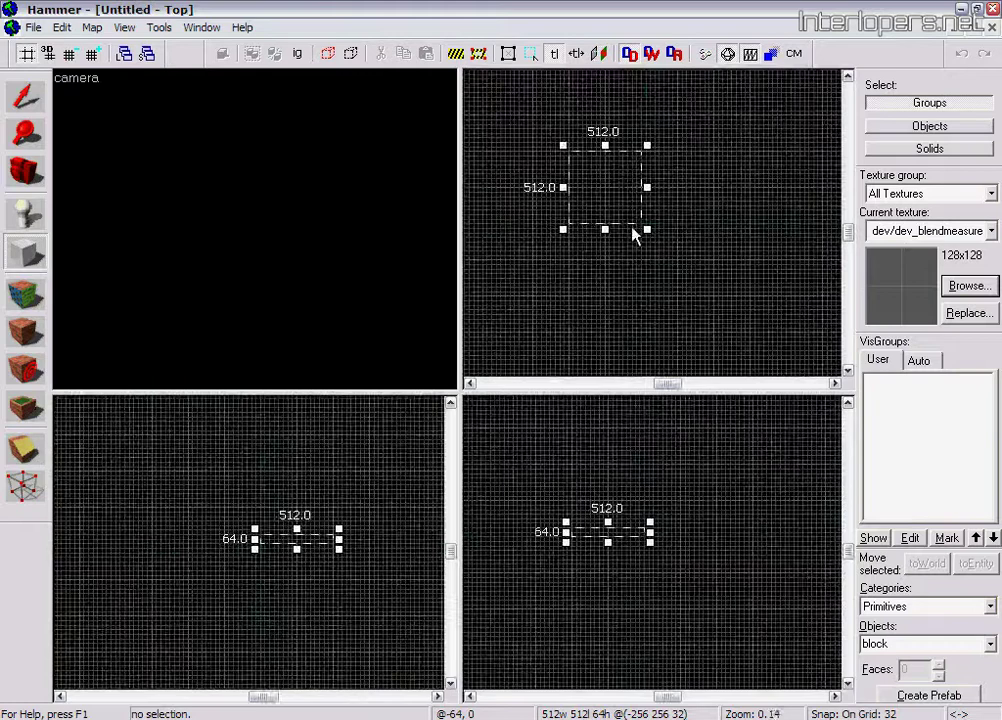
# Lower the top of the block outline in the side view to a height of 32 and create the block.
pyautogui.scroll(3, 632, 233)
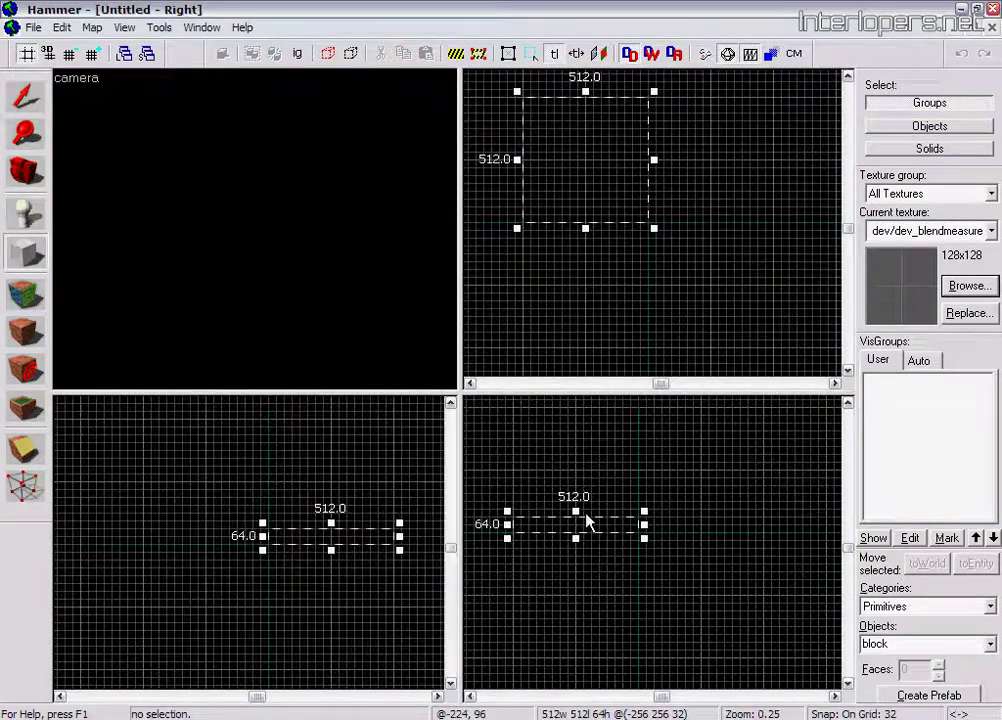
pyautogui.moveTo(576, 511); pyautogui.dragTo(577, 519)
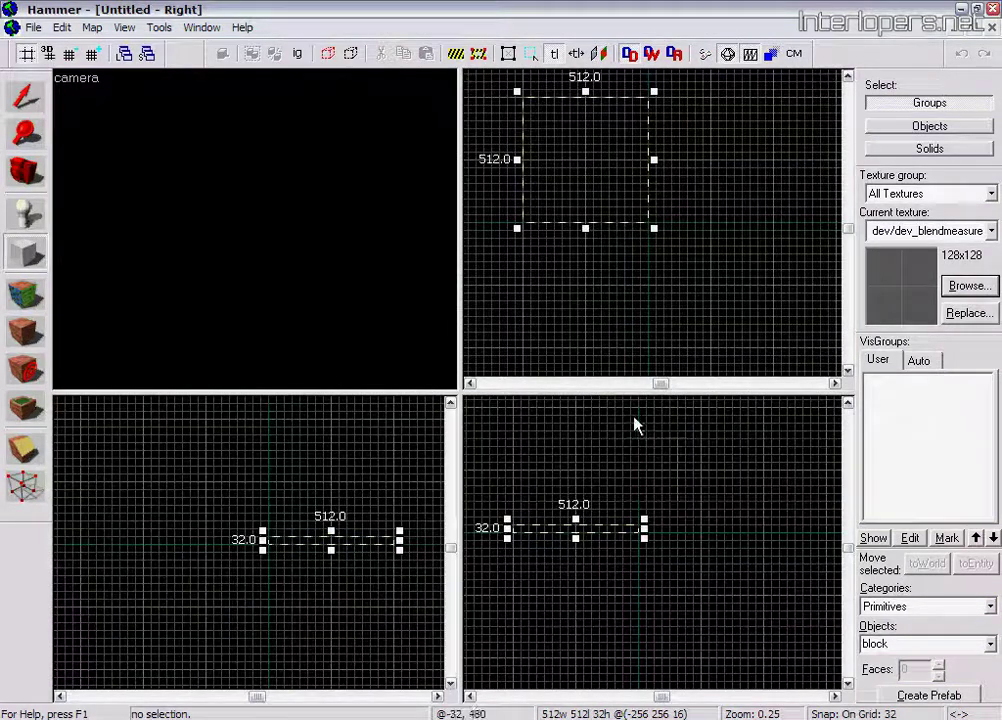
pyautogui.press('Return')
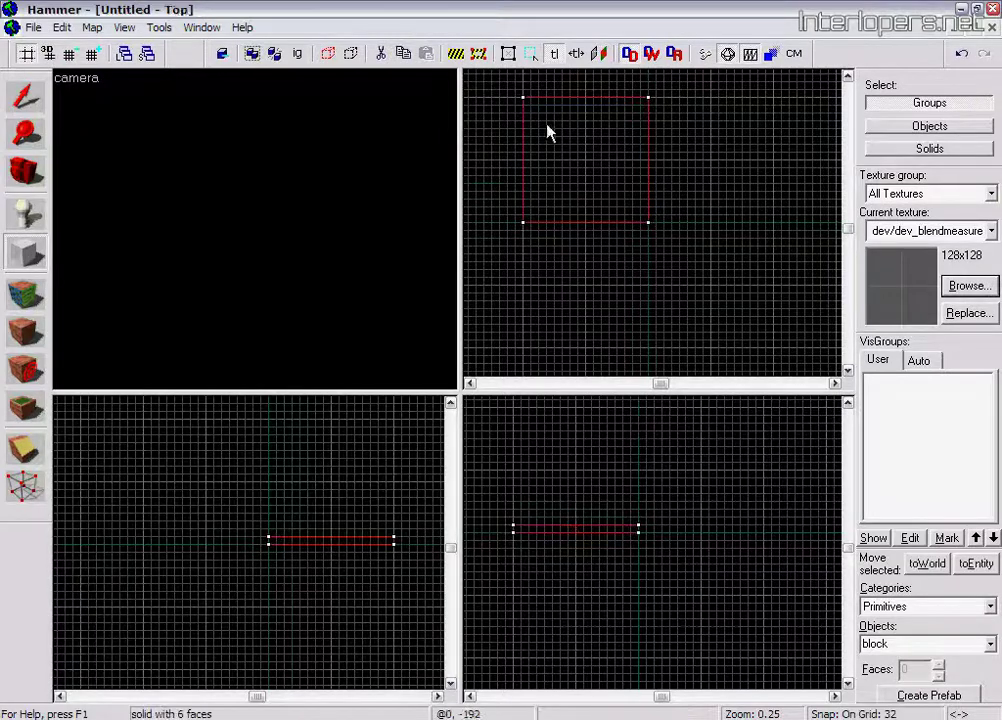
# Place a camera beside the block in the top view and maneuver it in the 3D view until it looks down on the block.
pyautogui.click(24, 98)
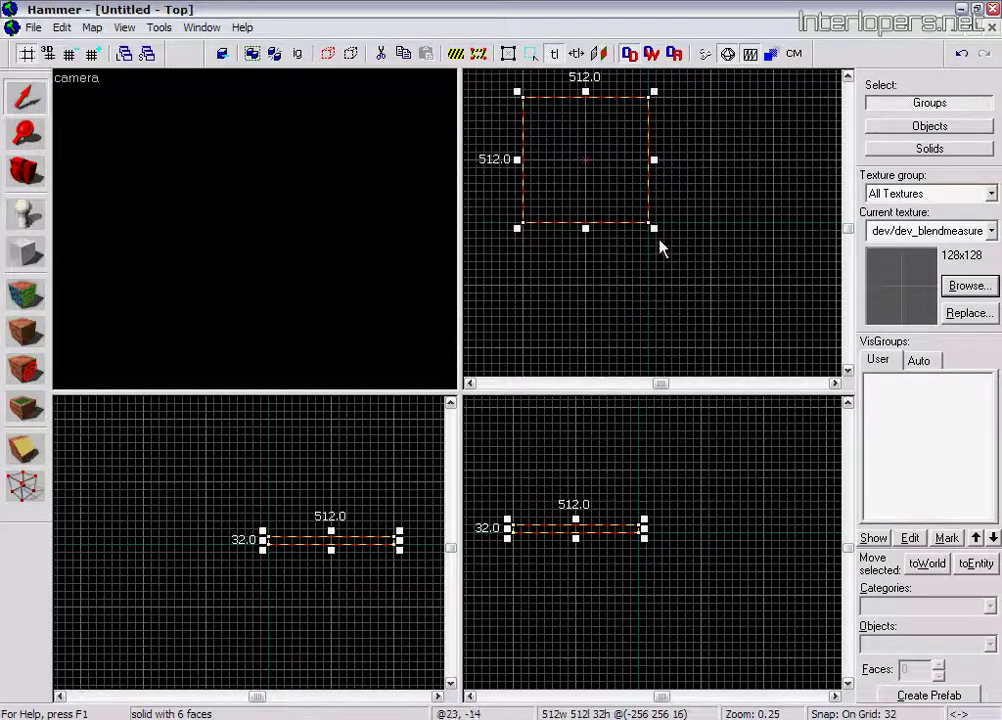
pyautogui.scroll(1, 650, 300)
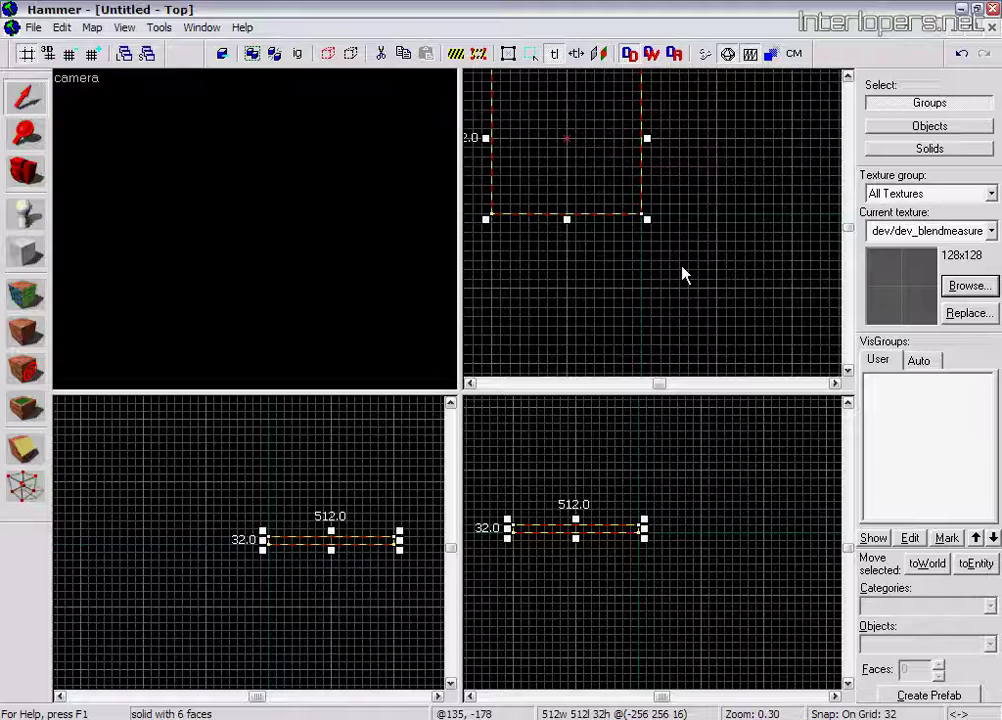
pyautogui.click(24, 176)
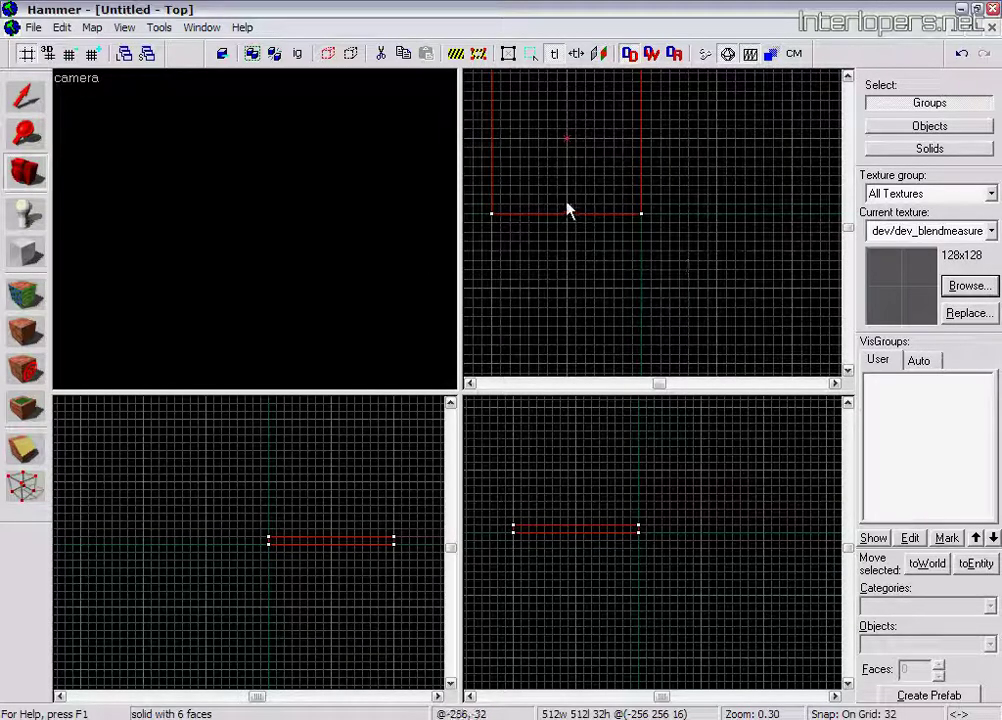
pyautogui.click(700, 159)
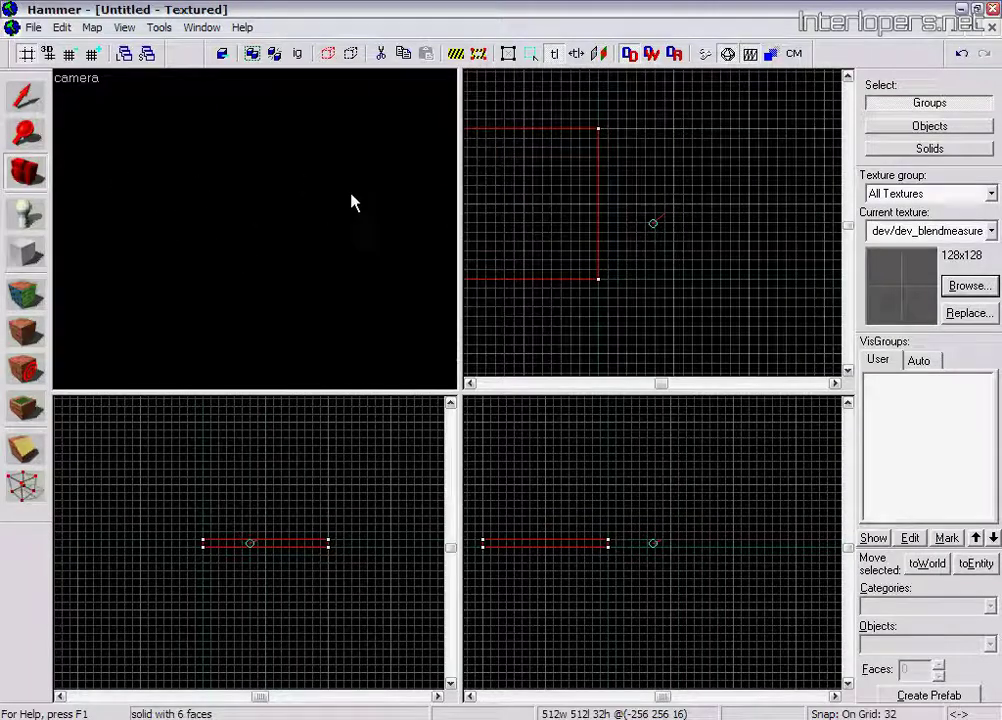
pyautogui.moveTo(256, 229); pyautogui.dragTo(256, 229)
pyautogui.moveTo(256, 229); pyautogui.dragTo(256, 229, button='right')
pyautogui.moveTo(256, 229); pyautogui.dragTo(256, 229)
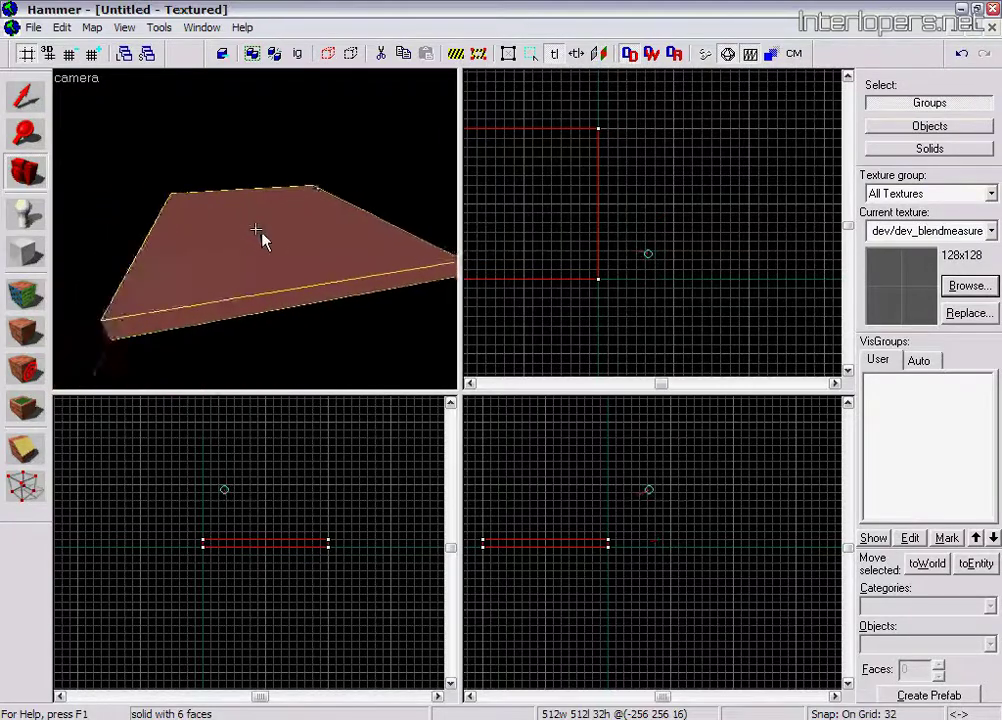
pyautogui.moveTo(256, 229); pyautogui.dragTo(256, 229, button='right')
pyautogui.moveTo(256, 229); pyautogui.dragTo(256, 229)
pyautogui.moveTo(256, 229); pyautogui.dragTo(256, 229, button='right')
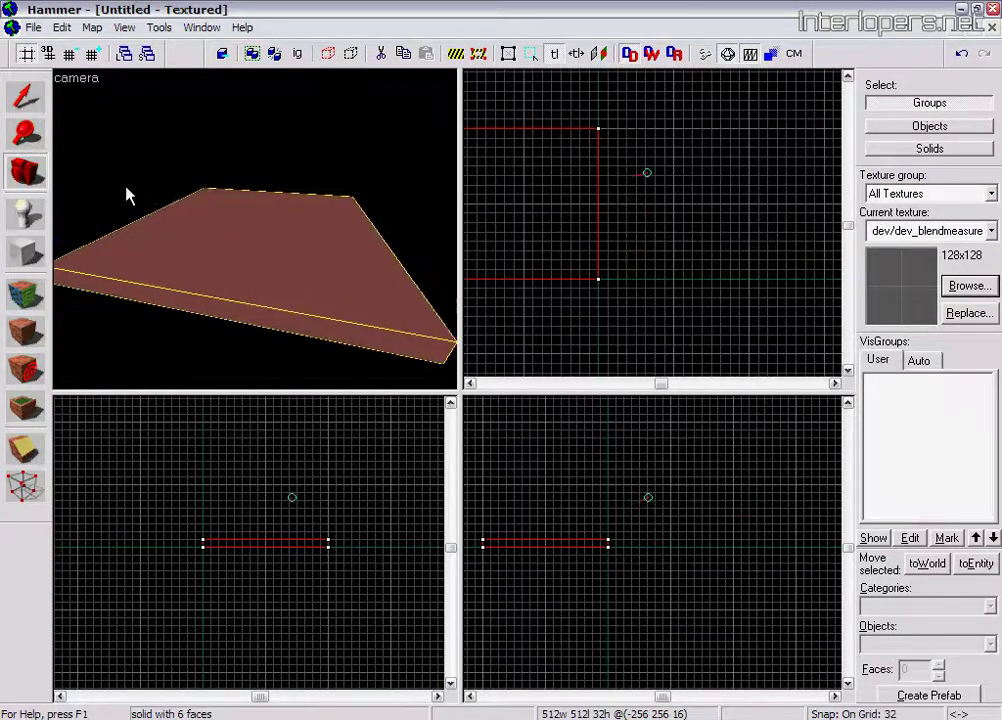
# Place two more cameras beside the block in the top view and move the last one to frame the whole block from above.
pyautogui.keyDown('shift'); pyautogui.moveTo(689, 244); pyautogui.dragTo(701, 240); pyautogui.keyUp('shift')
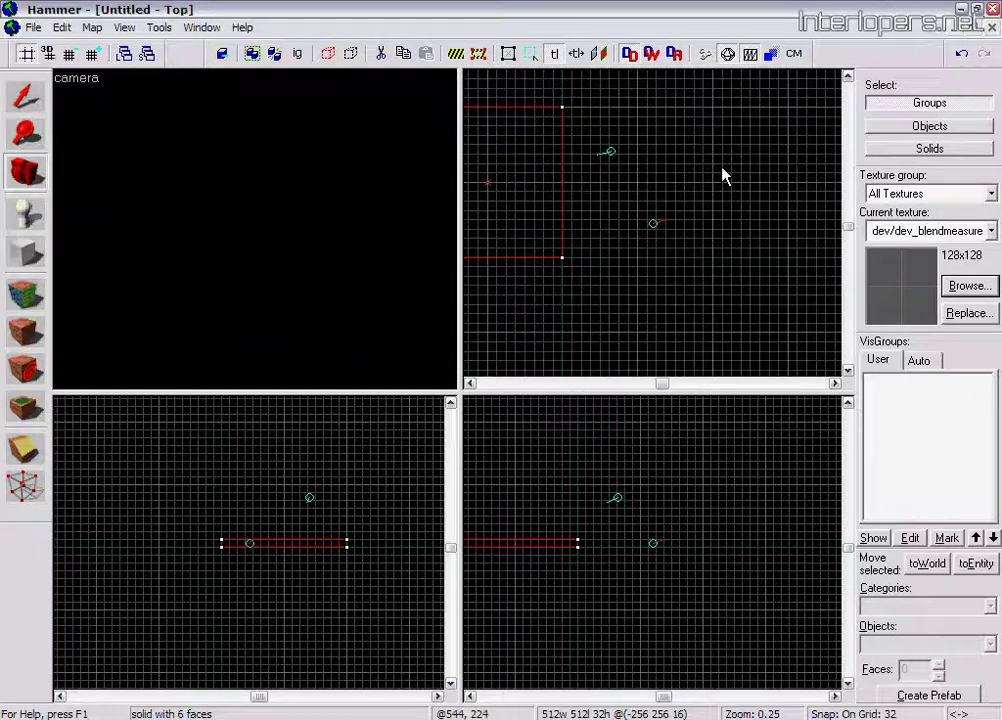
pyautogui.keyDown('shift'); pyautogui.moveTo(688, 137); pyautogui.dragTo(703, 128); pyautogui.keyUp('shift')
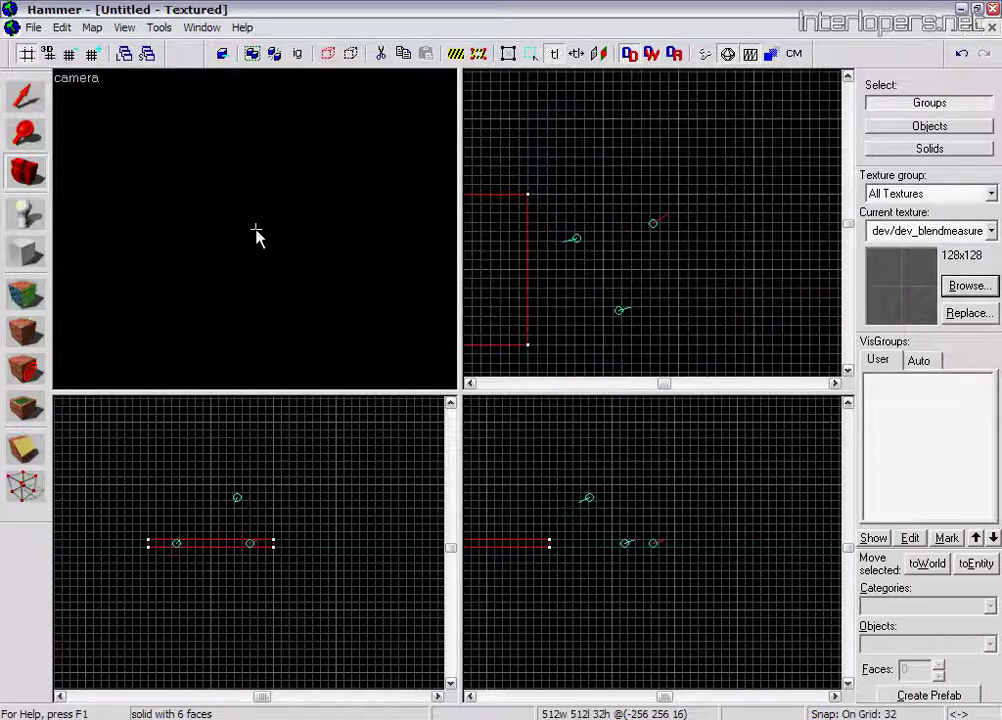
pyautogui.moveTo(256, 229); pyautogui.dragTo(256, 229)
pyautogui.moveTo(256, 229); pyautogui.dragTo(256, 229, button='right')
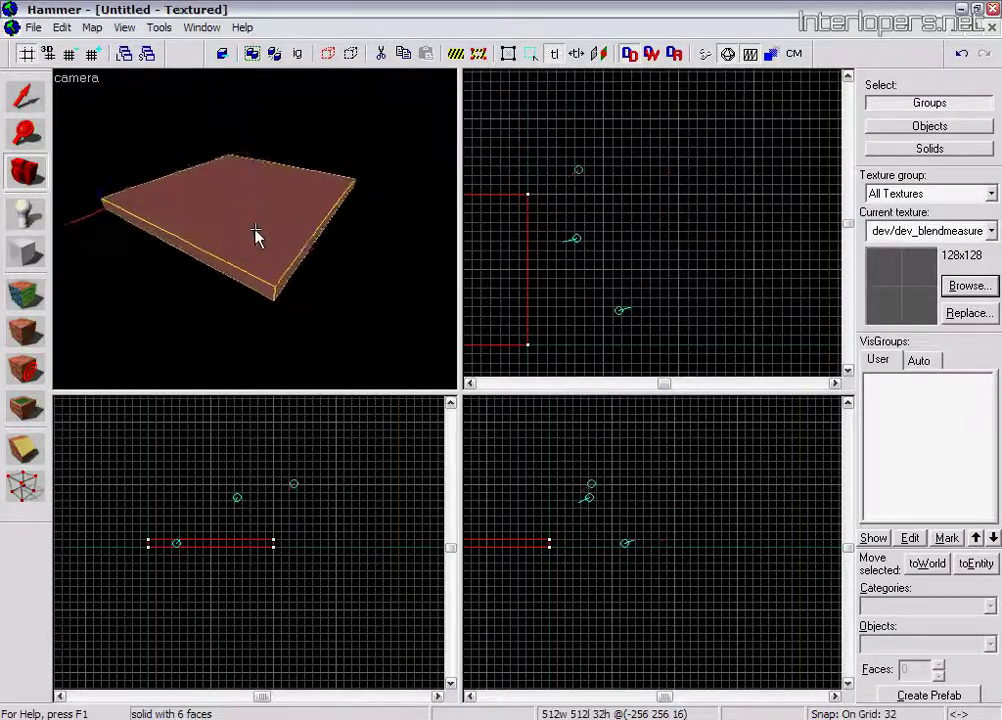
pyautogui.moveTo(256, 229); pyautogui.dragTo(256, 229)
pyautogui.moveTo(256, 229); pyautogui.dragTo(256, 229, button='right')
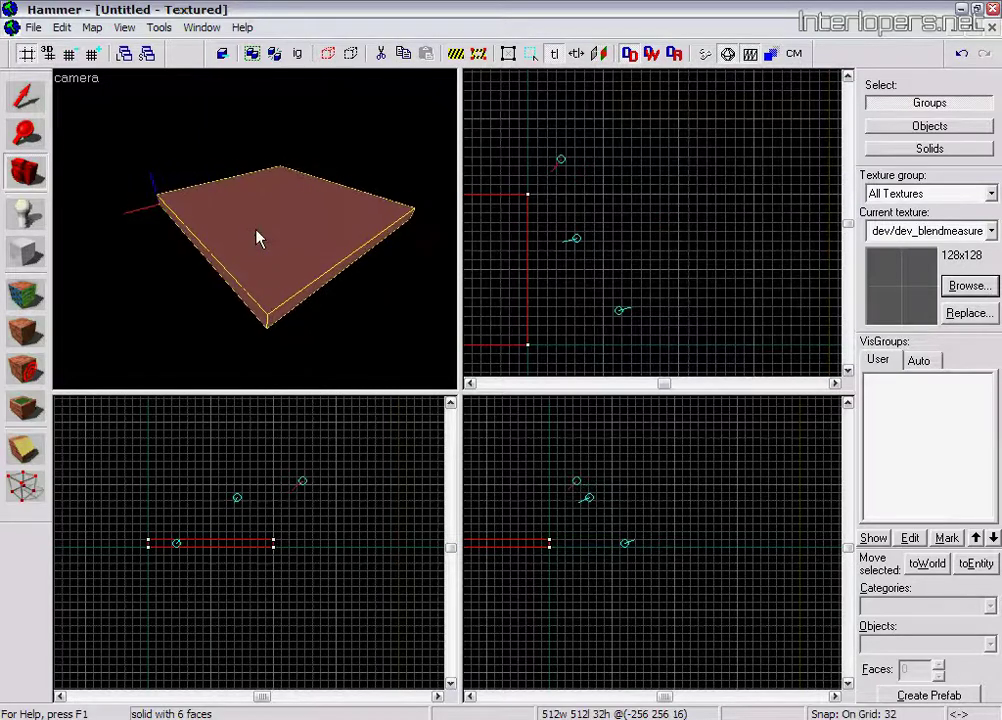
# Cycle through the placed cameras and adjust the active one to view the block from above.
pyautogui.press('pageup')
pyautogui.press('pagedown')
pyautogui.press('pagedown')
pyautogui.press('pagedown')
pyautogui.press('pagedown')
pyautogui.press('pagedown')
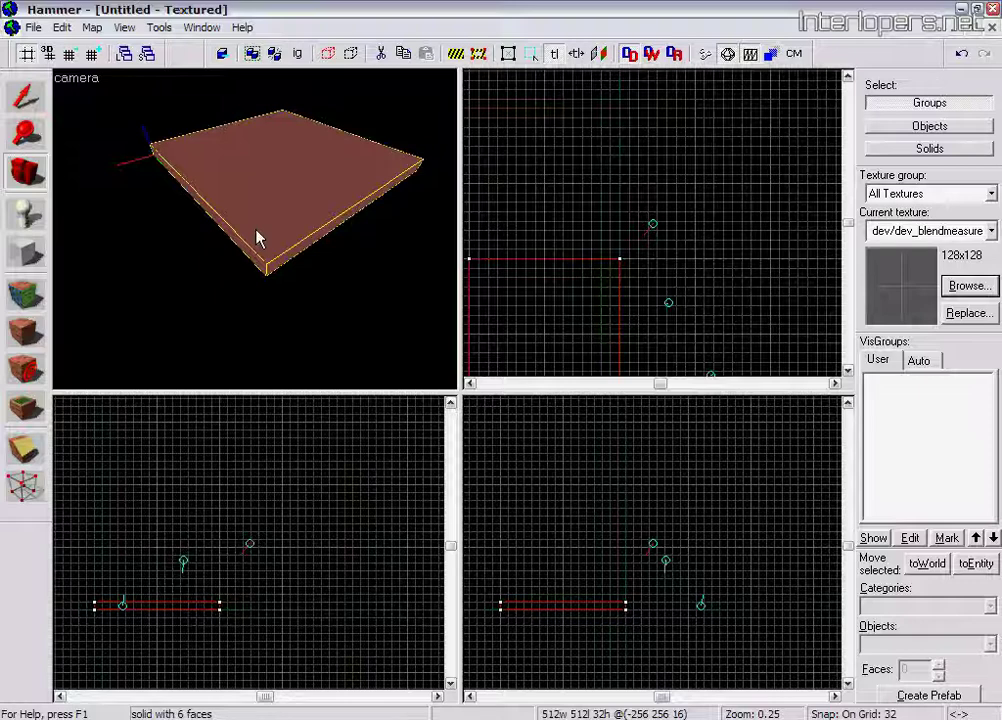
pyautogui.moveTo(258, 198); pyautogui.dragTo(256, 229)
pyautogui.moveTo(256, 229); pyautogui.dragTo(256, 229, button='right')
# Use the Selection tool to deselect the block, pick it in the 3D view, and clear the selection again.
pyautogui.hotkey('shift', 's')
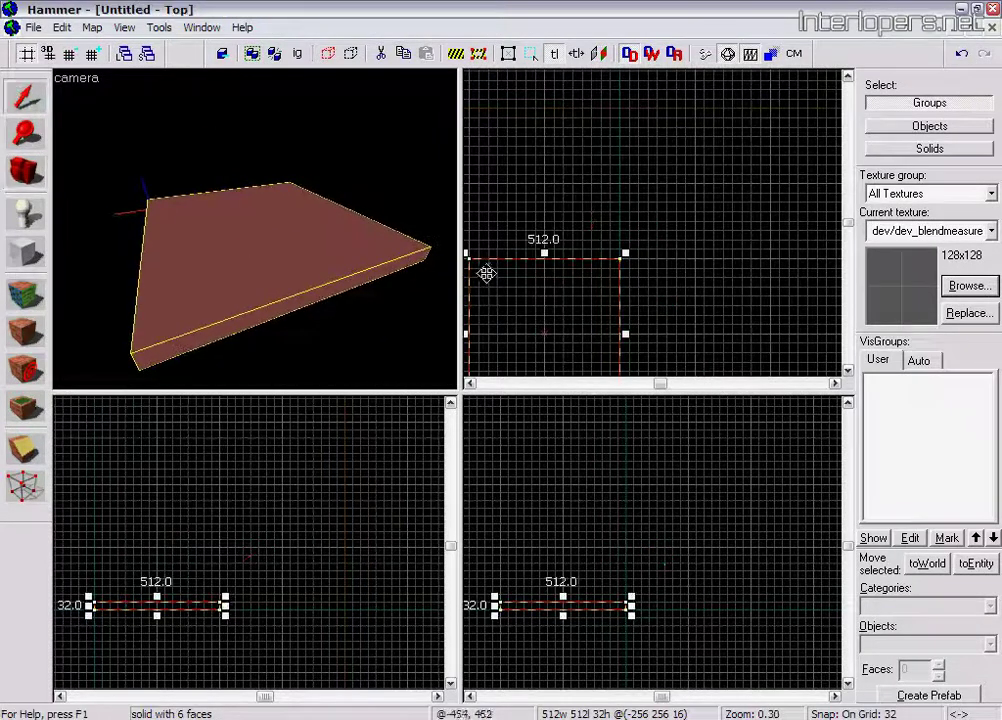
pyautogui.scroll(-1, 664, 253)
pyautogui.click(575, 201)
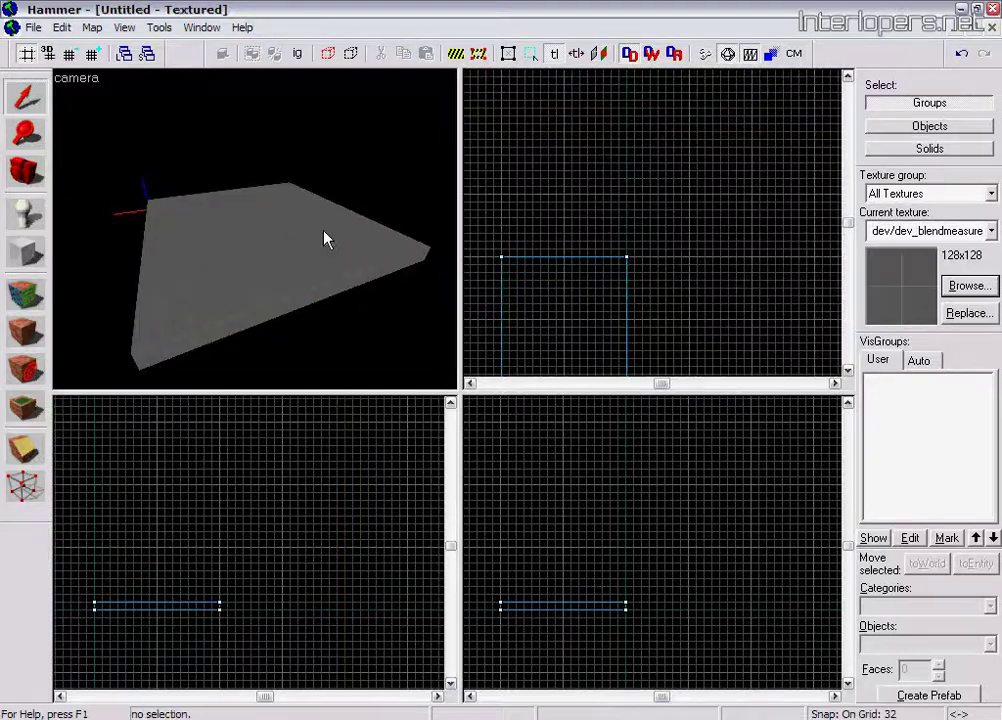
pyautogui.click(324, 232)
pyautogui.click(640, 212)
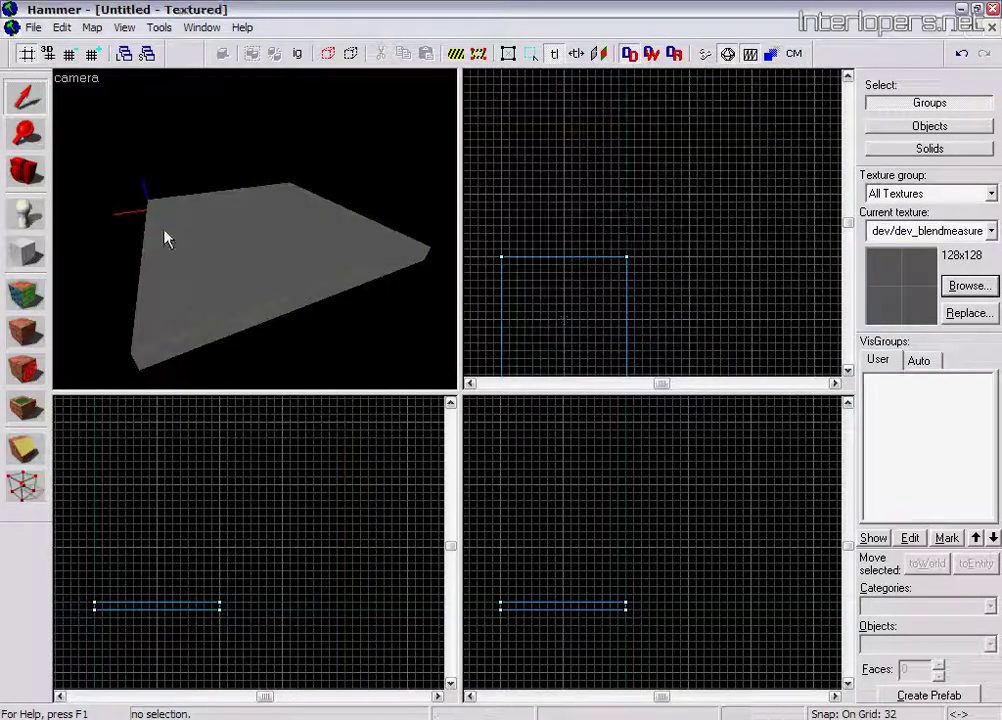
# Outline a new block 32 units wide and 512 units long along the floor's edge at the origin in the top view.
pyautogui.click(25, 251)
pyautogui.press('Down')
pyautogui.press('Left')
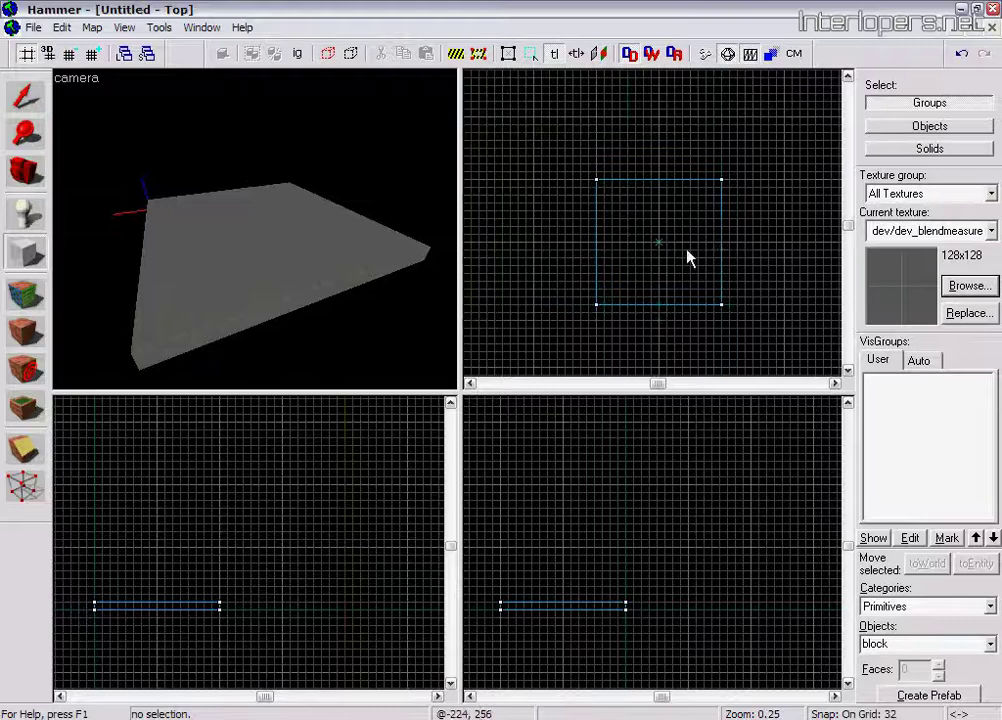
pyautogui.scroll(2, 745, 192)
pyautogui.press('Down')
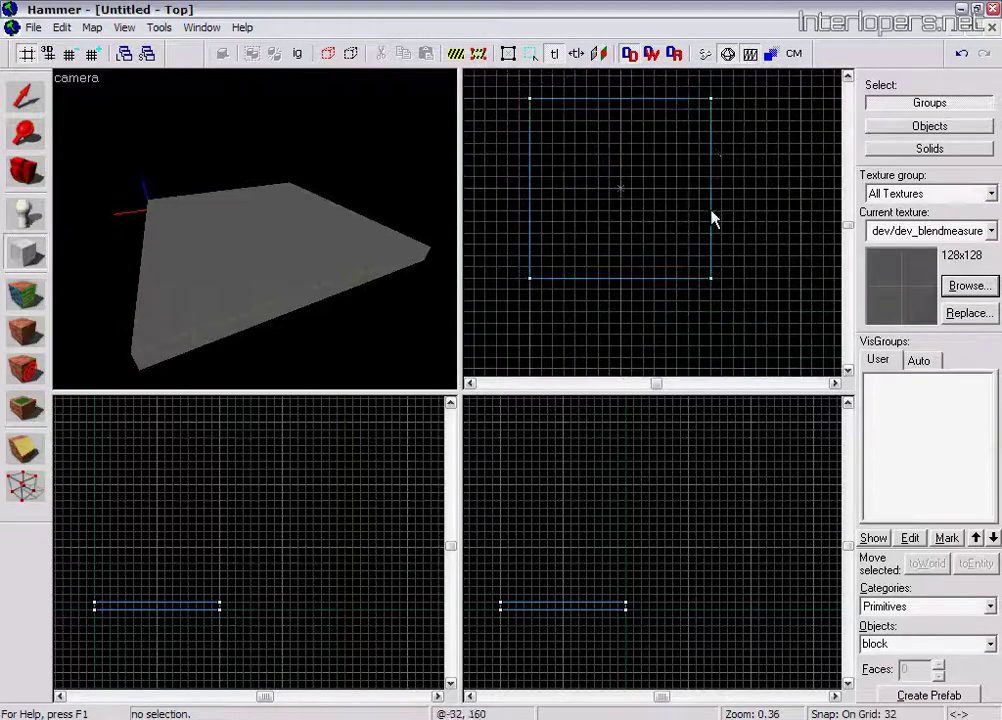
pyautogui.scroll(1, 716, 119)
pyautogui.moveTo(715, 100); pyautogui.dragTo(723, 312)
pyautogui.press('Return')
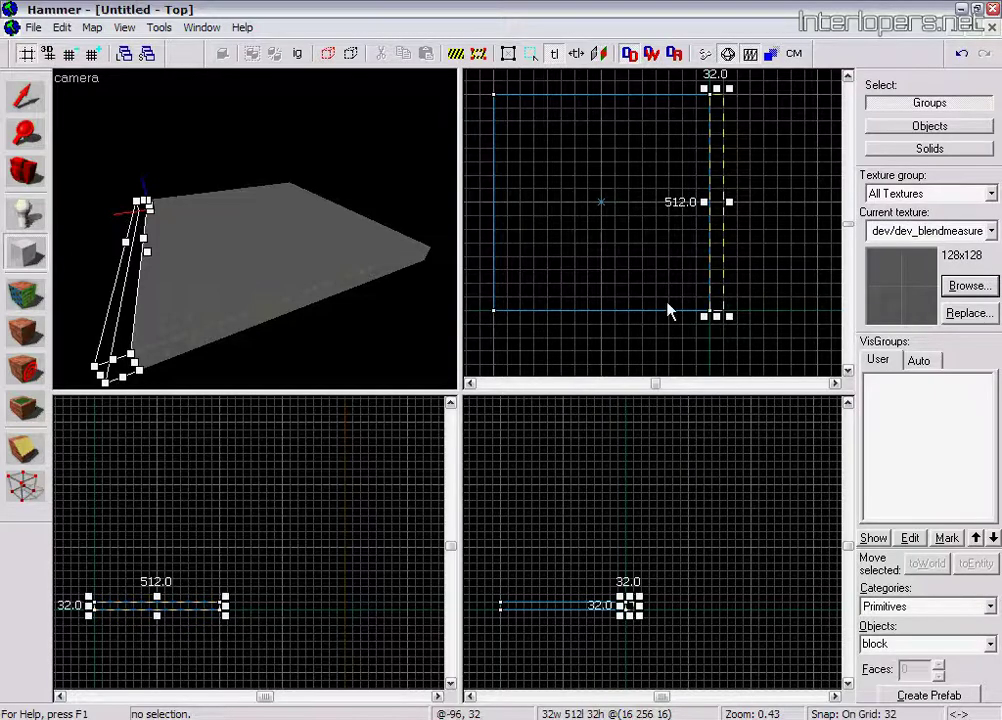
# Raise the outline level with the floor's upper surface, make it 128 units high, and create the wall block.
pyautogui.scroll(-3, 667, 307)
pyautogui.scroll(7, 625, 610)
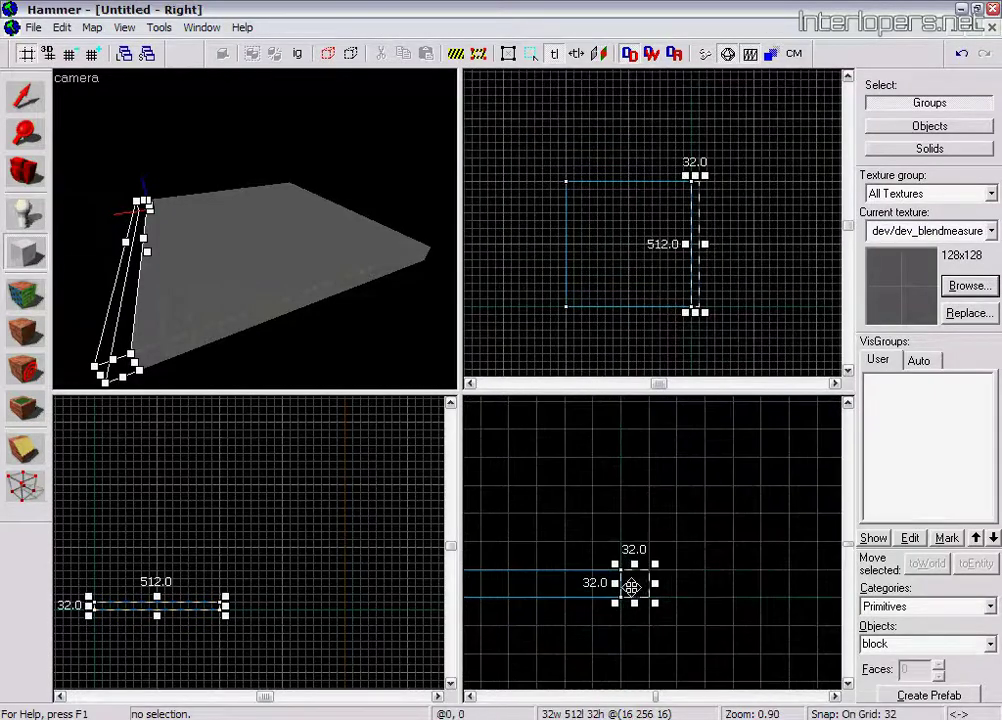
pyautogui.moveTo(631, 586); pyautogui.dragTo(636, 452)
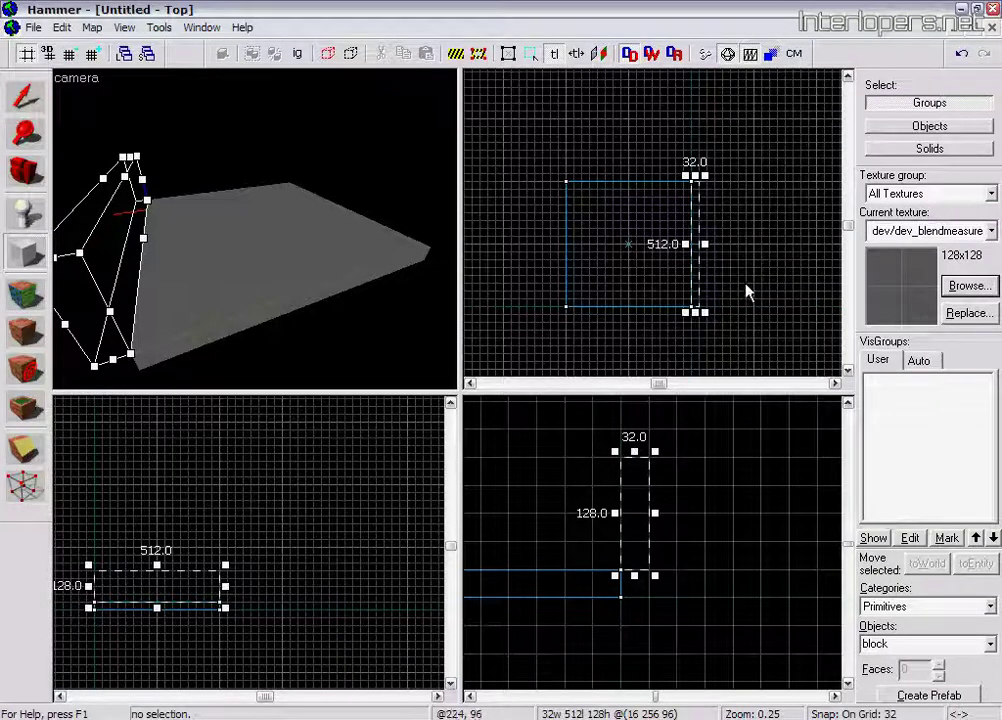
pyautogui.press('Return')
# Clone the wall block in the top view to the floor's opposite edge and make another copy across the middle.
pyautogui.click(35, 180)
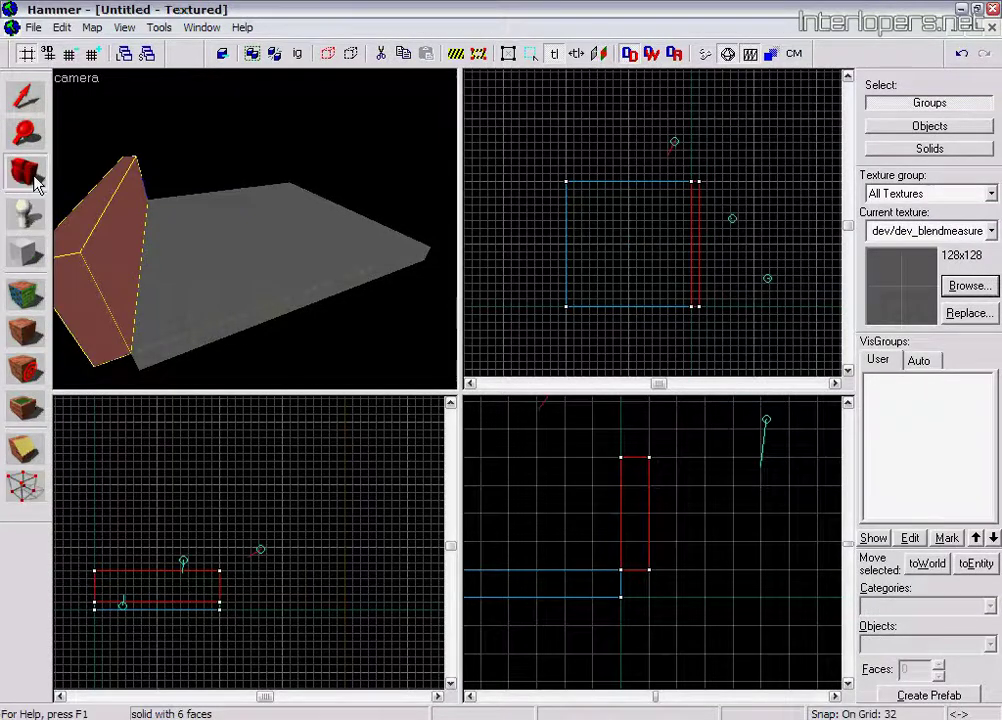
pyautogui.moveTo(249, 219); pyautogui.dragTo(256, 230)
pyautogui.press('d')
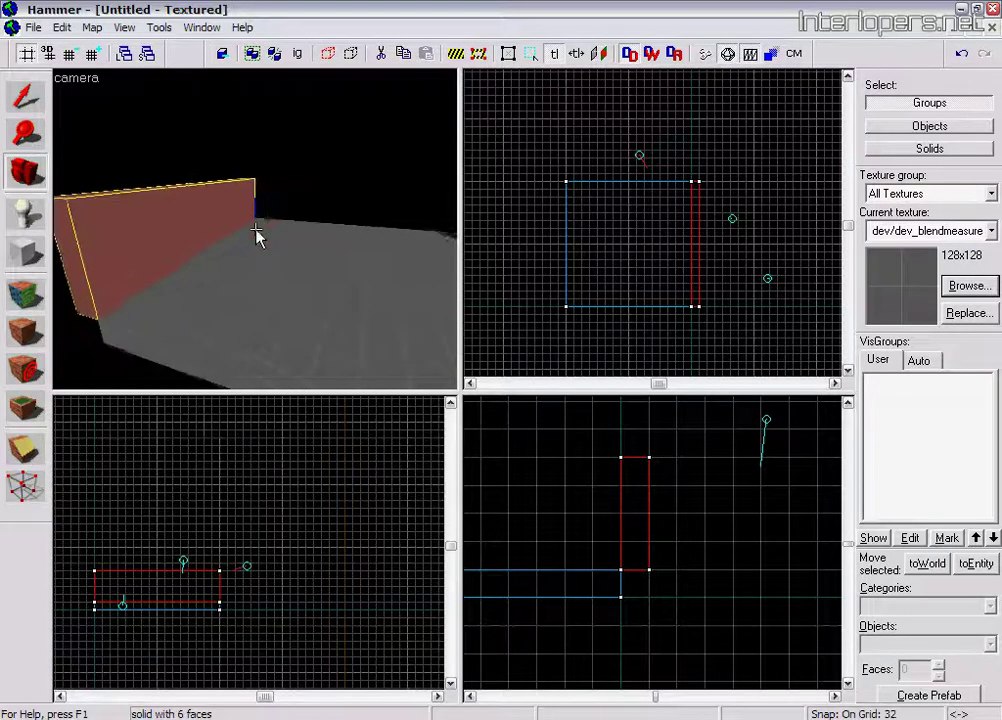
pyautogui.press('Down')
pyautogui.click(27, 96)
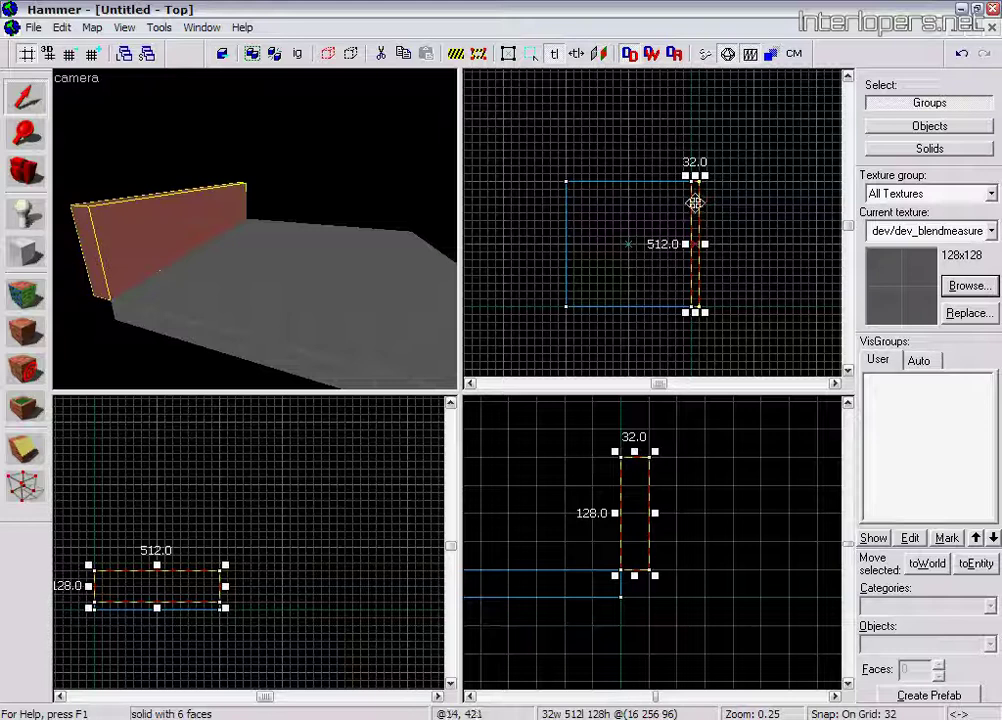
pyautogui.moveTo(695, 202); pyautogui.dragTo(657, 199)
pyautogui.scroll(2, 586, 205)
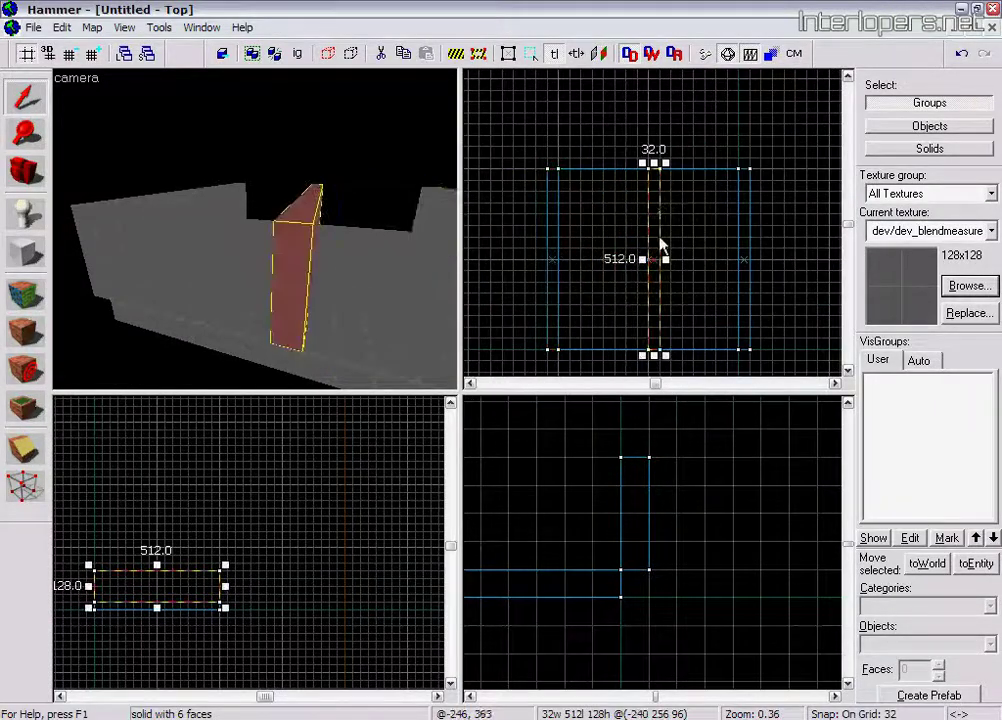
# Rotate the middle wall copy 90 degrees and place copies of it along the floor's two remaining open edges.
pyautogui.click(654, 189)
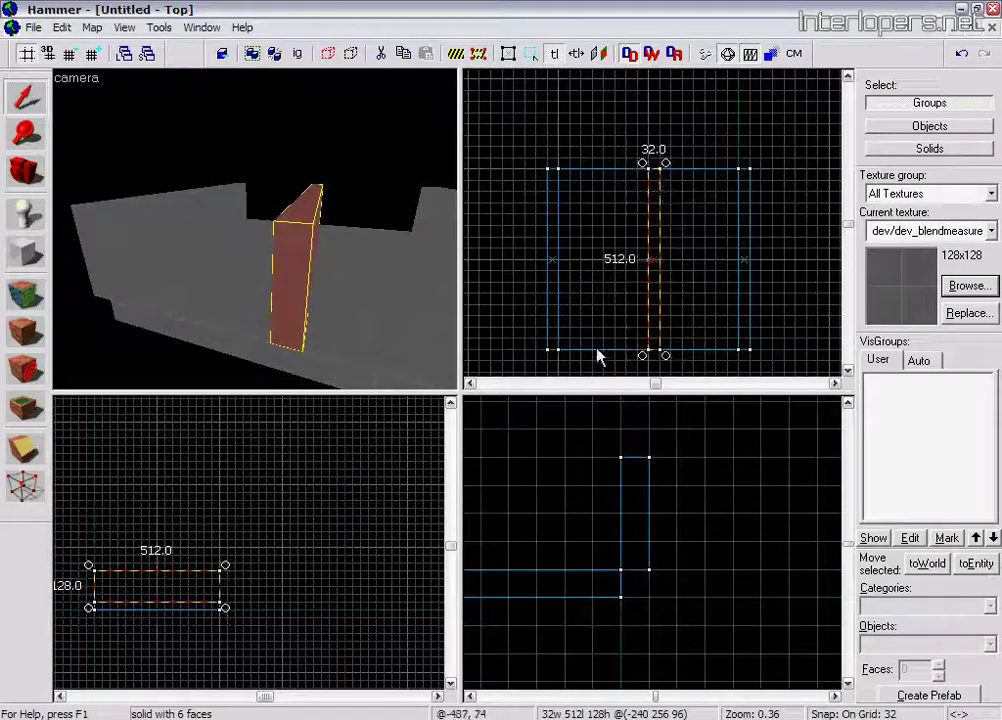
pyautogui.moveTo(641, 160)
pyautogui.mouseDown()
pyautogui.moveTo(570, 230)
pyautogui.moveTo(570, 257)
pyautogui.moveTo(616, 335)
pyautogui.moveTo(606, 354)
pyautogui.moveTo(622, 195)
pyautogui.moveTo(611, 161)
pyautogui.mouseUp()
pyautogui.press('Escape')
# Select the floor block and clone it straight up onto the walls as a ceiling, then clear the selection.
pyautogui.click(27, 171)
pyautogui.moveTo(256, 230); pyautogui.dragTo(256, 229)
pyautogui.click(33, 100)
pyautogui.click(295, 212)
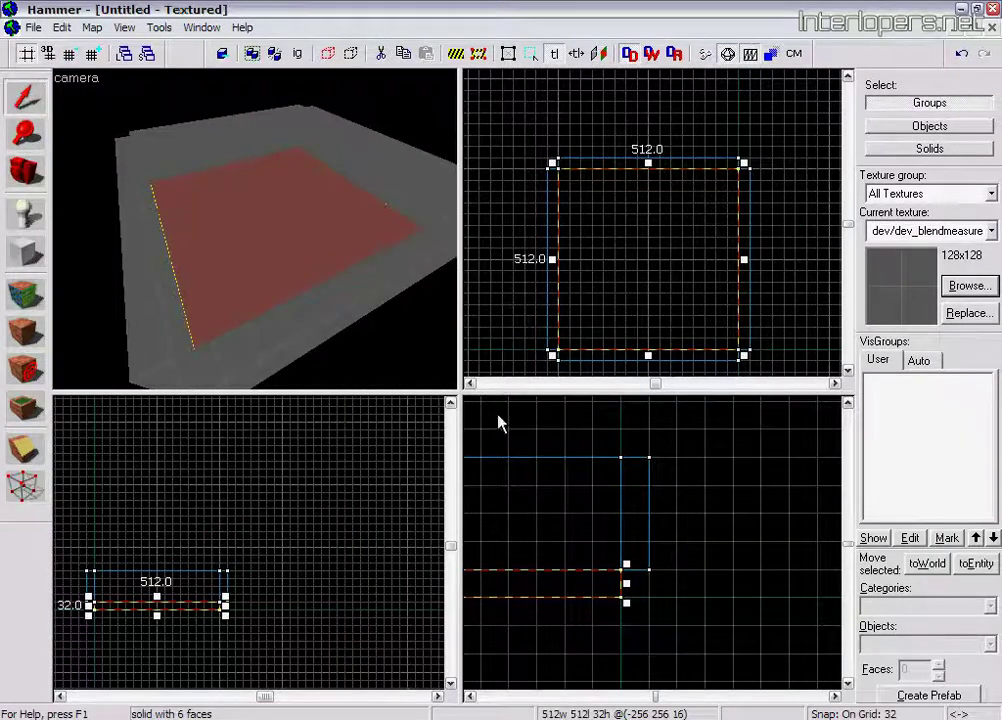
pyautogui.scroll(-2, 653, 566)
pyautogui.moveTo(708, 585)
pyautogui.mouseDown()
pyautogui.moveTo(689, 575)
pyautogui.moveTo(694, 479)
pyautogui.mouseUp()
pyautogui.press('Escape')
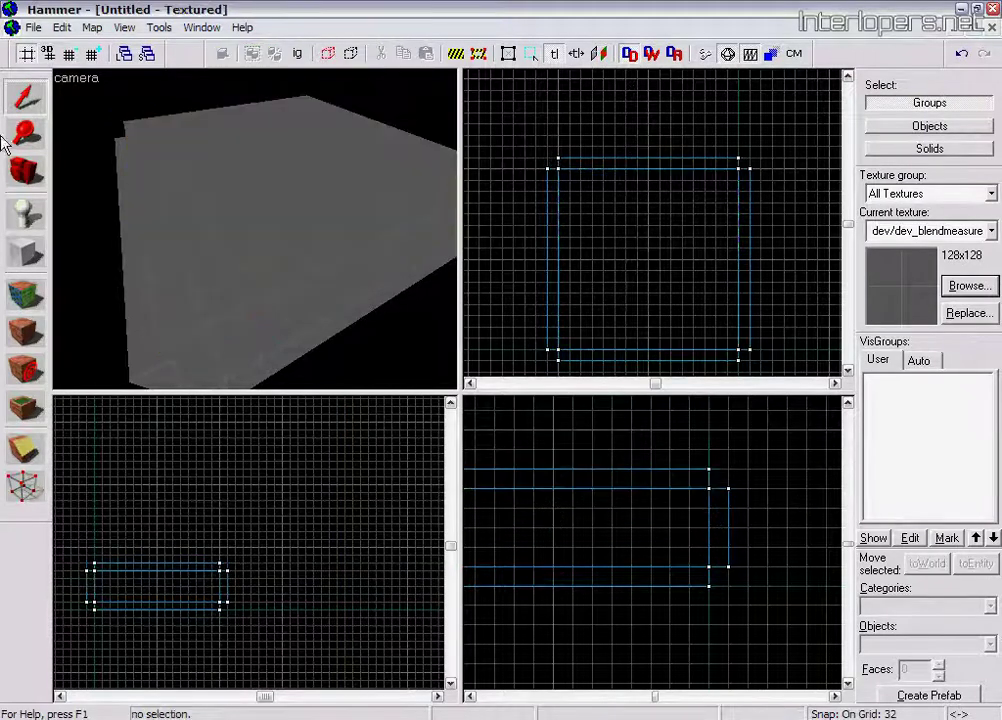
# Maneuver the camera inside the enclosed room and look around its interior.
pyautogui.click(34, 179)
pyautogui.moveTo(256, 230); pyautogui.dragTo(256, 230)
pyautogui.press('pagedown')
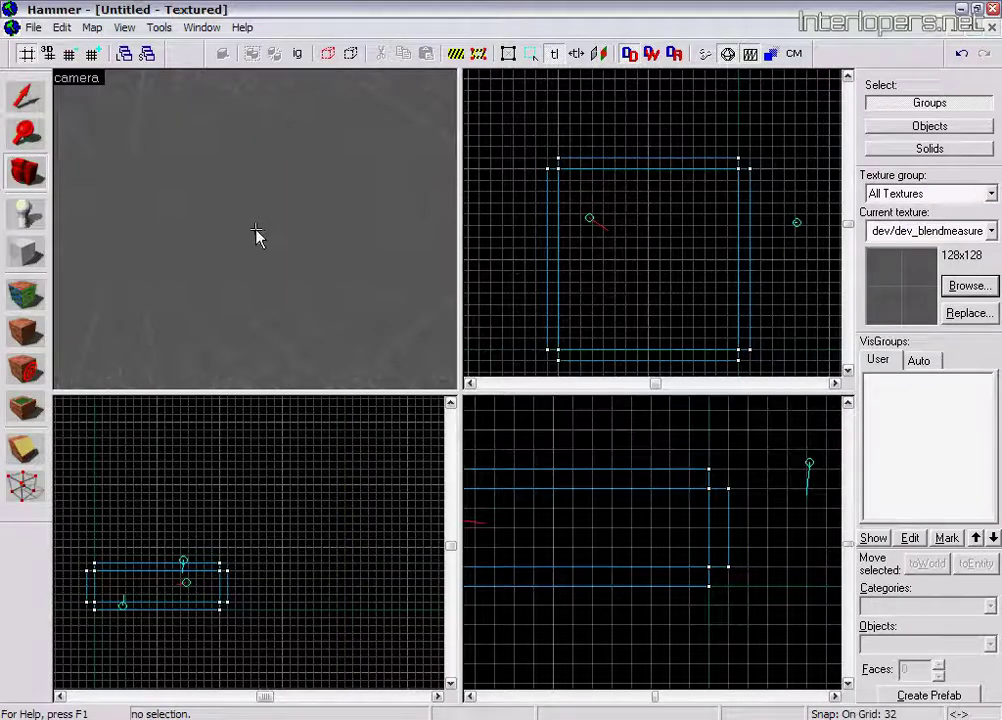
pyautogui.press('Left')
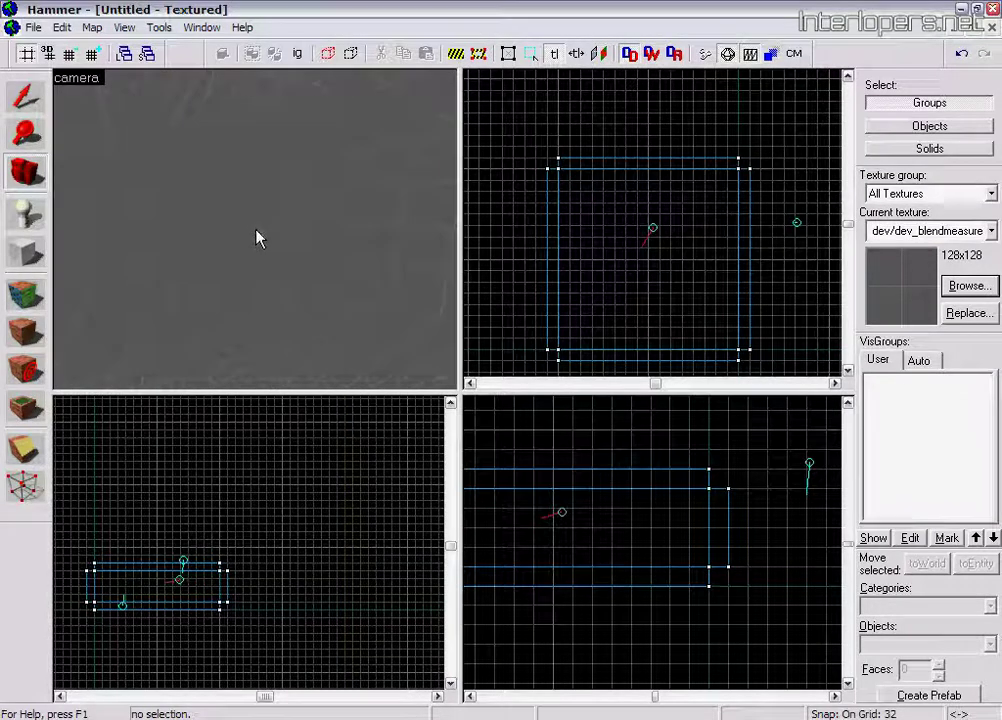
pyautogui.press('Left')
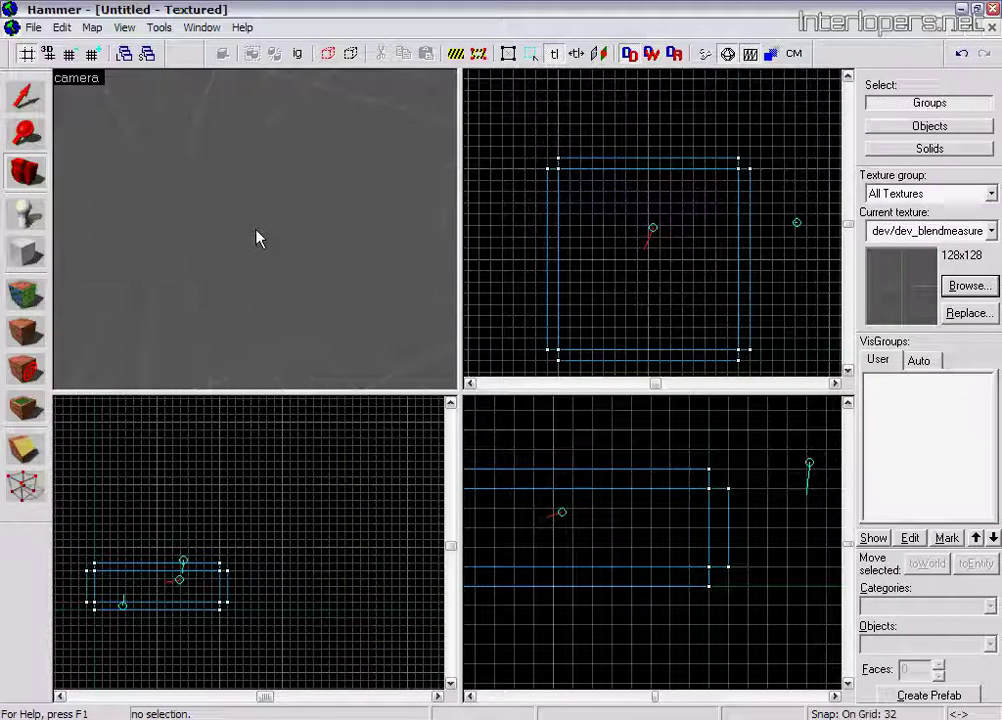